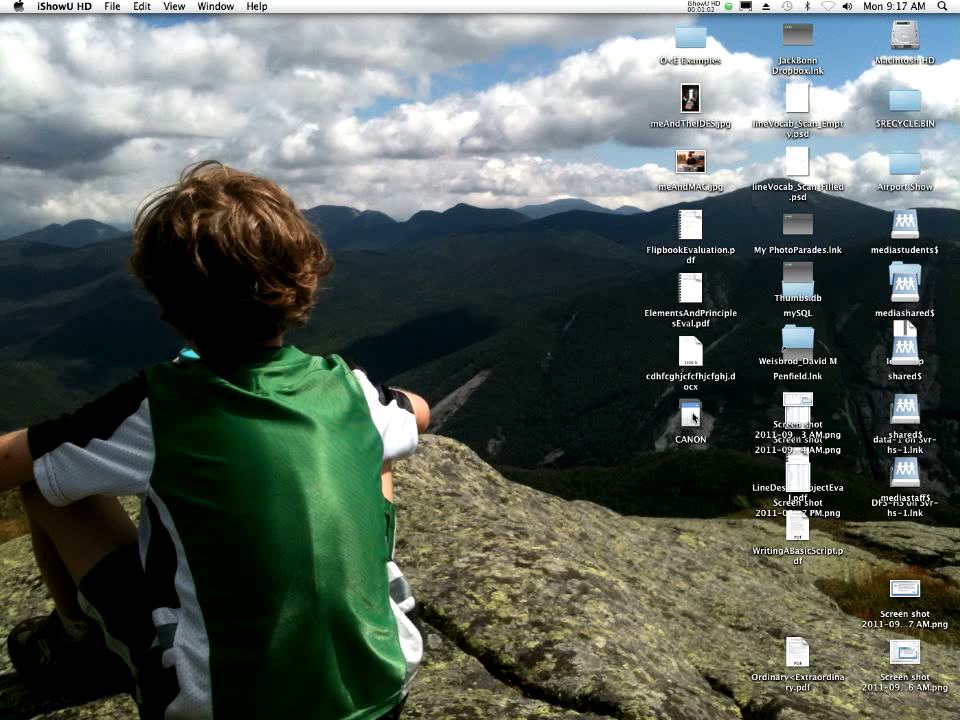
# - Open the CANON camera card, move its window to the top-left and widen it
pyautogui.doubleClick(692, 418)
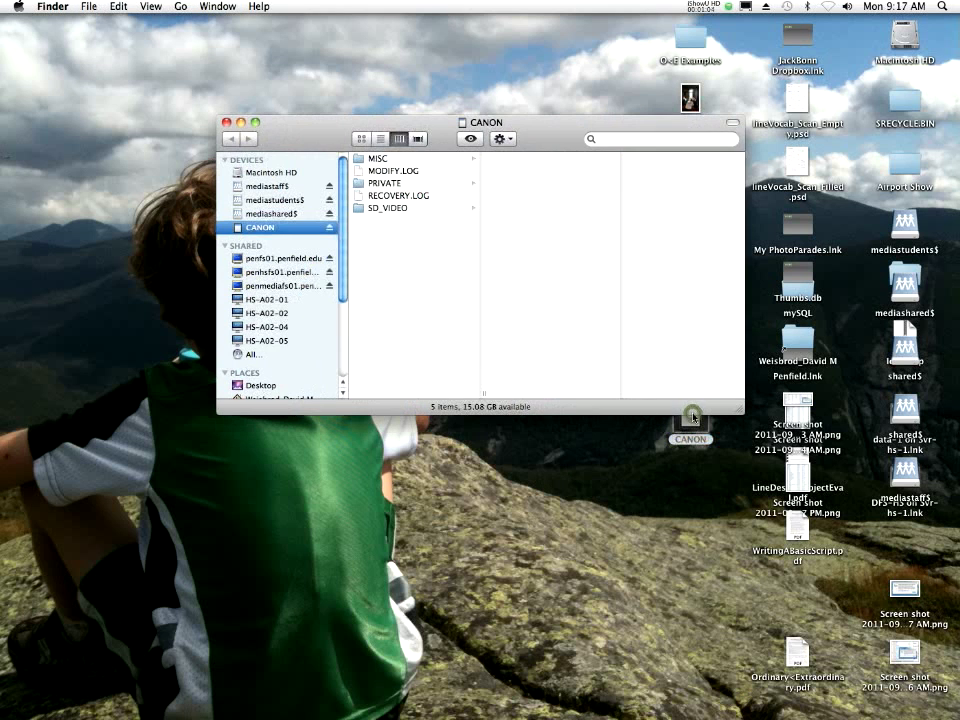
pyautogui.moveTo(551, 122); pyautogui.dragTo(345, 62)
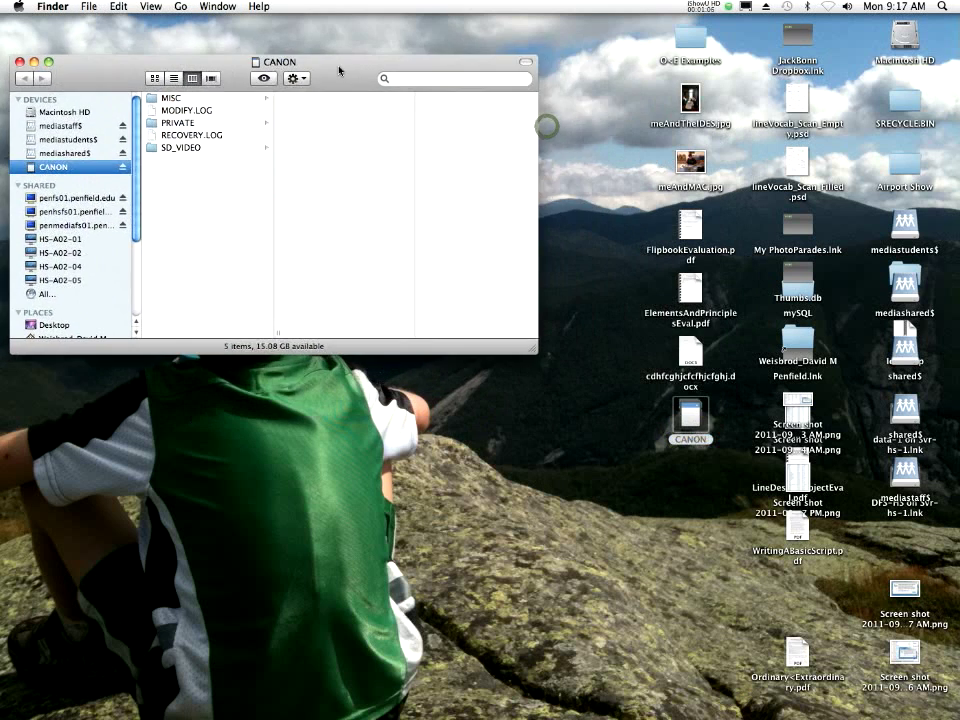
pyautogui.moveTo(538, 357); pyautogui.dragTo(728, 440)
pyautogui.click(531, 349)
pyautogui.moveTo(531, 349); pyautogui.dragTo(922, 349)
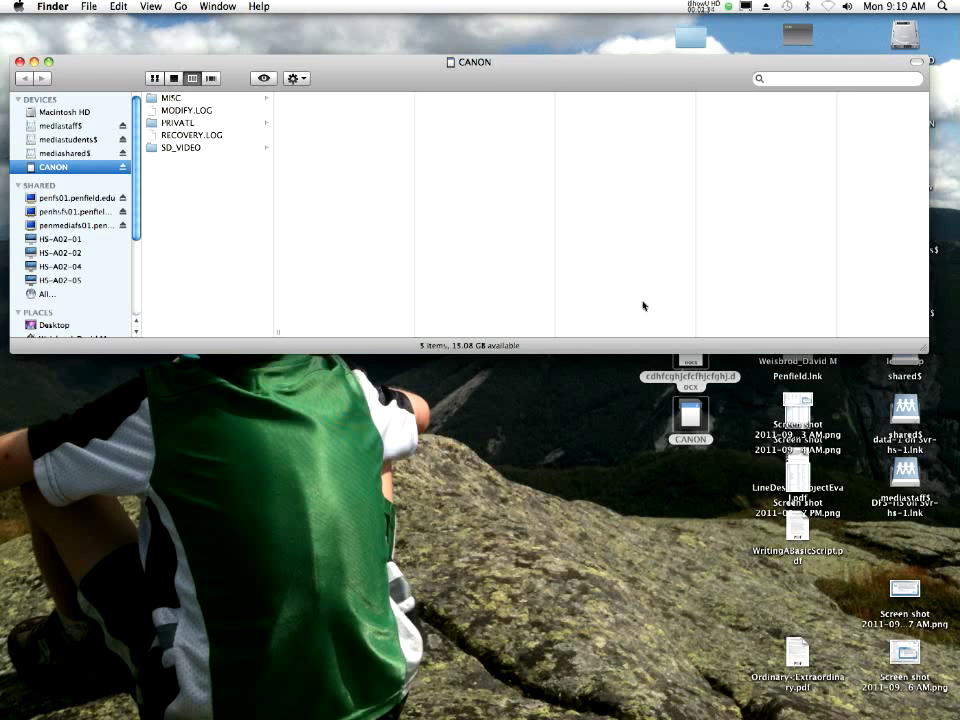
# - Browse SD_VIDEO, then MGR_INFO, then PRG001 to list the MOD and MOI clip files
pyautogui.click(191, 153)
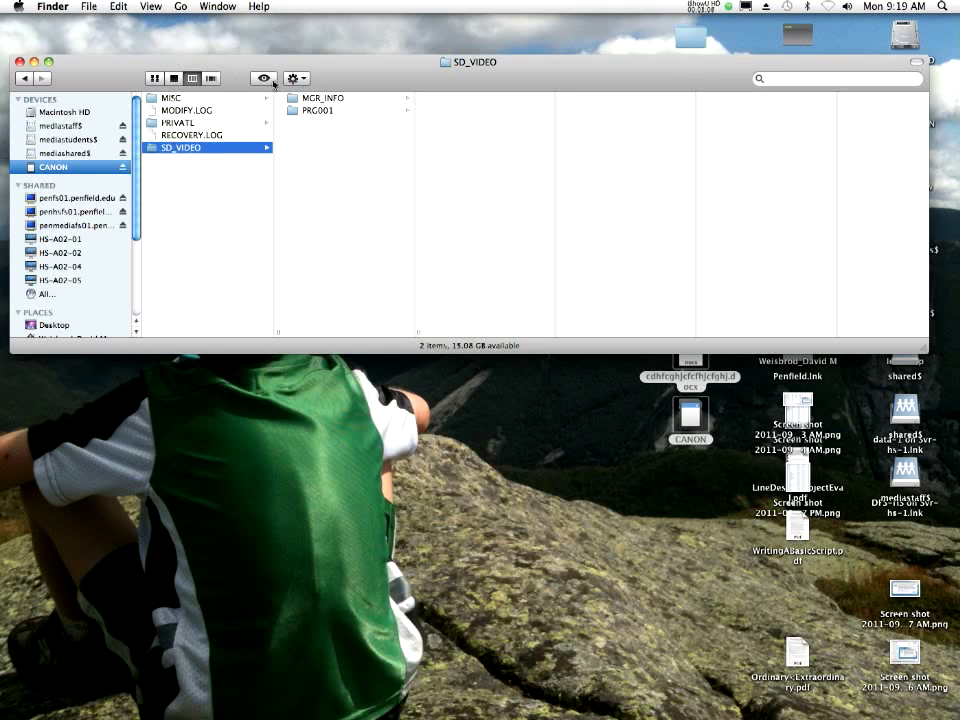
pyautogui.click(334, 94)
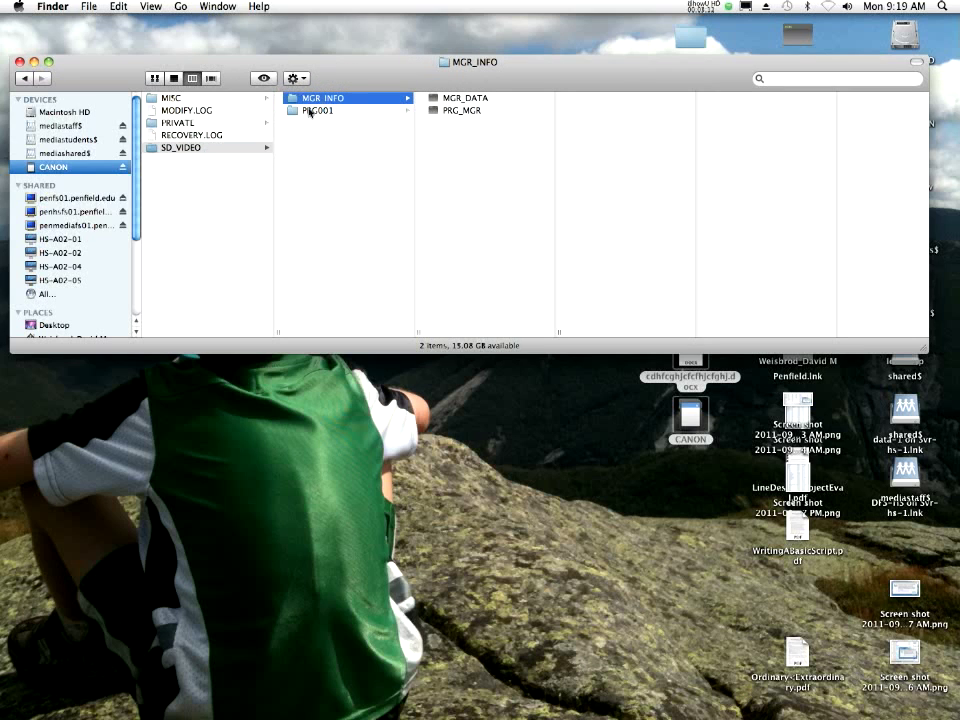
pyautogui.click(309, 111)
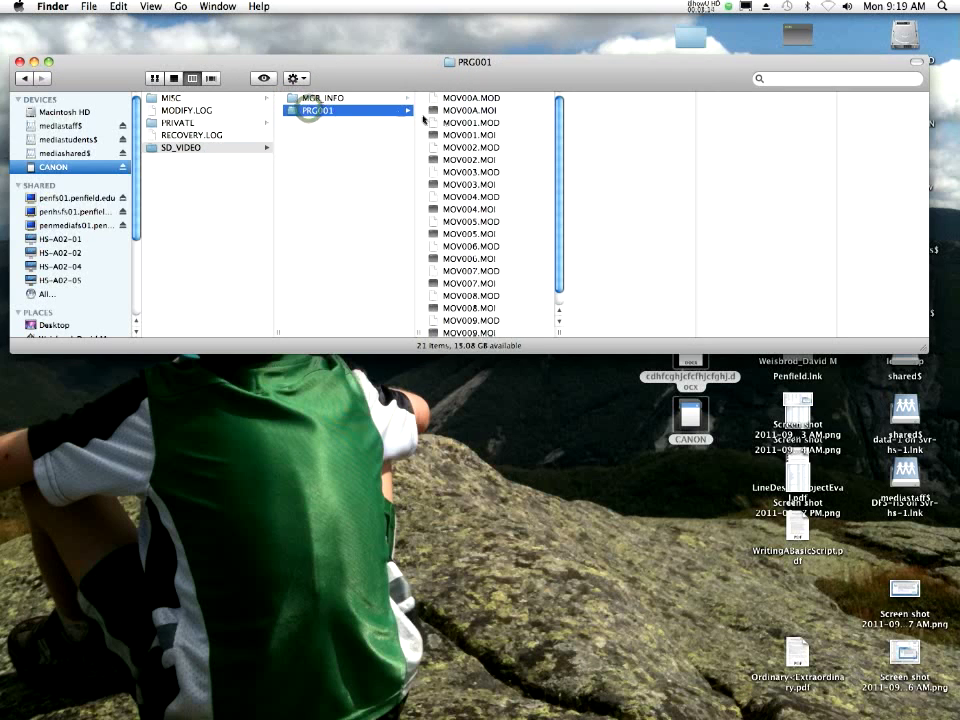
pyautogui.click(921, 355)
# - Make the window taller so all 21 PRG001 files, down to PRG001.PGI, are visible
pyautogui.moveTo(925, 350); pyautogui.dragTo(948, 446)
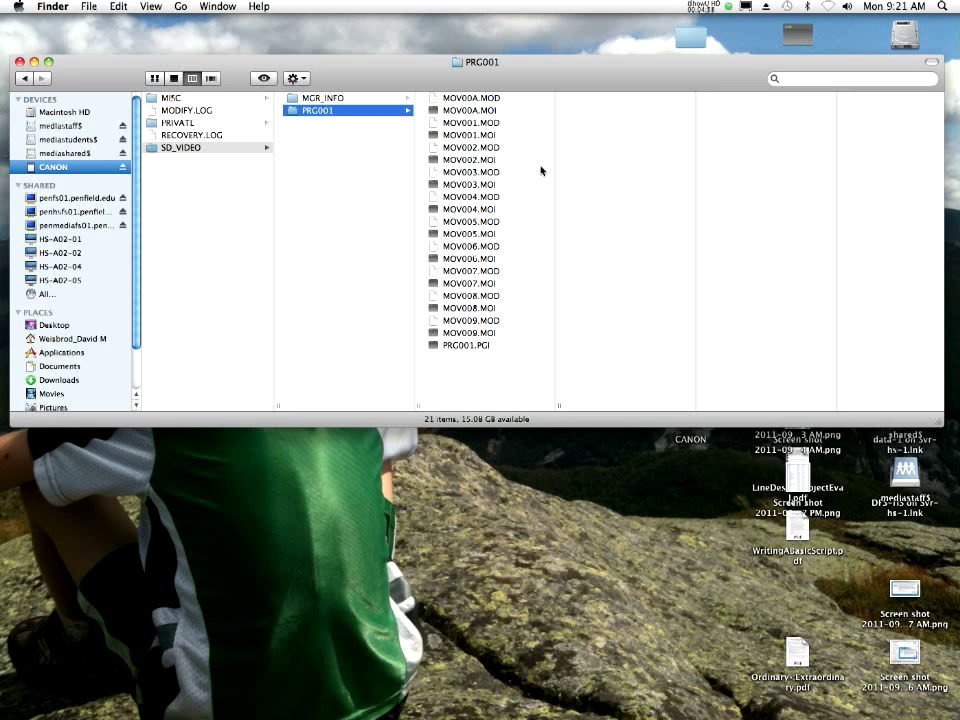
# - Rearrange the PRG001 window and move the mediastudents$ and mediastaff$ server icons to mid-desktop
pyautogui.moveTo(527, 79); pyautogui.dragTo(531, 47)
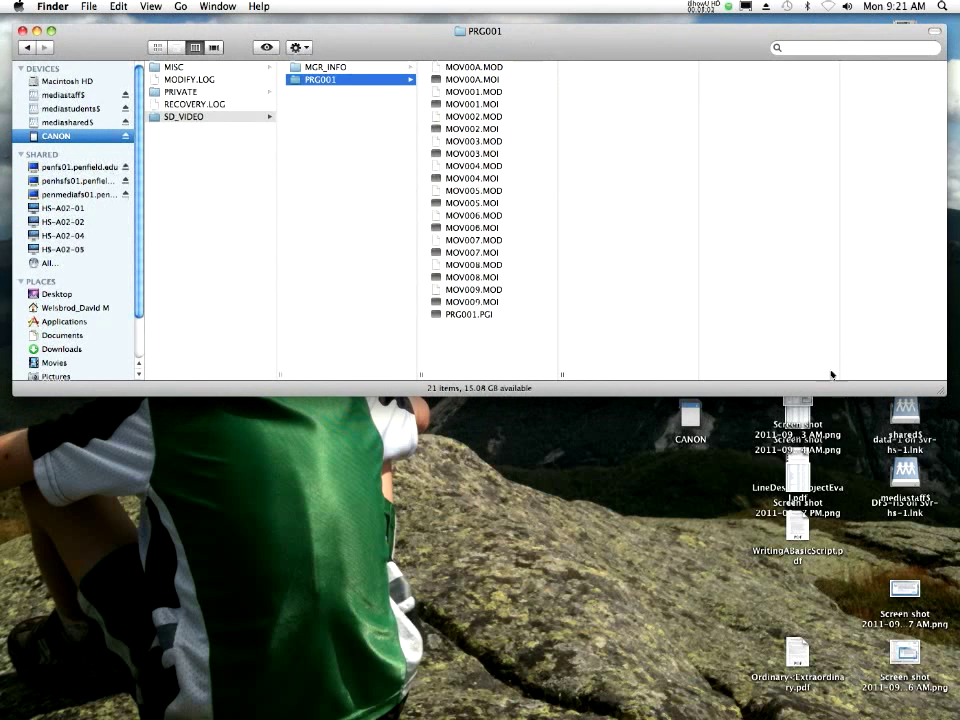
pyautogui.moveTo(943, 390); pyautogui.dragTo(797, 220)
pyautogui.moveTo(903, 228); pyautogui.dragTo(401, 346)
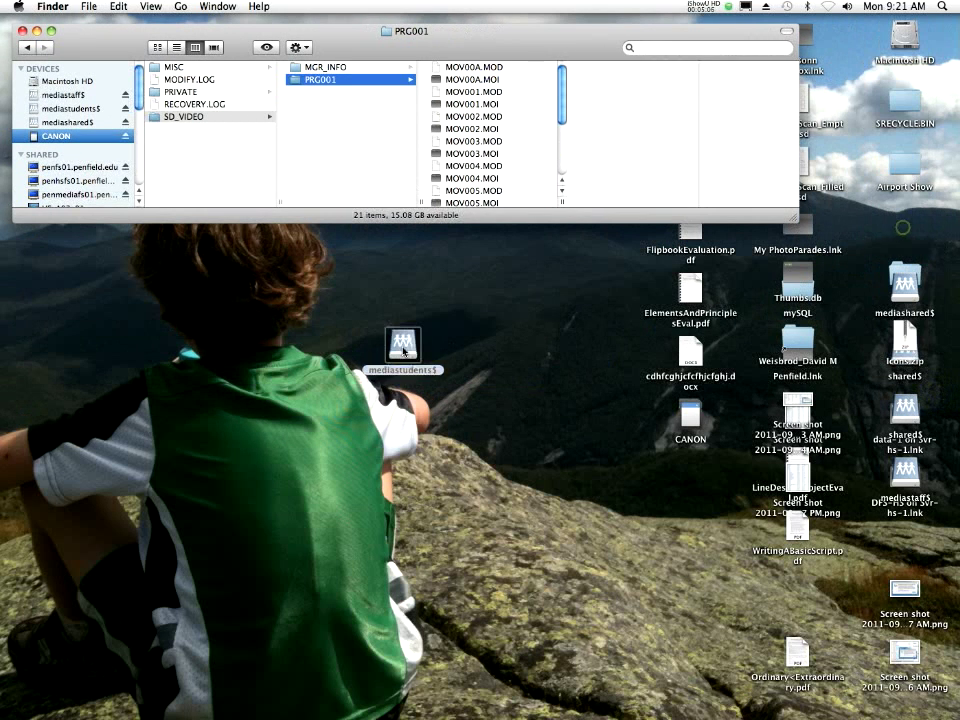
pyautogui.moveTo(793, 217); pyautogui.dragTo(950, 290)
pyautogui.moveTo(905, 468); pyautogui.dragTo(404, 441)
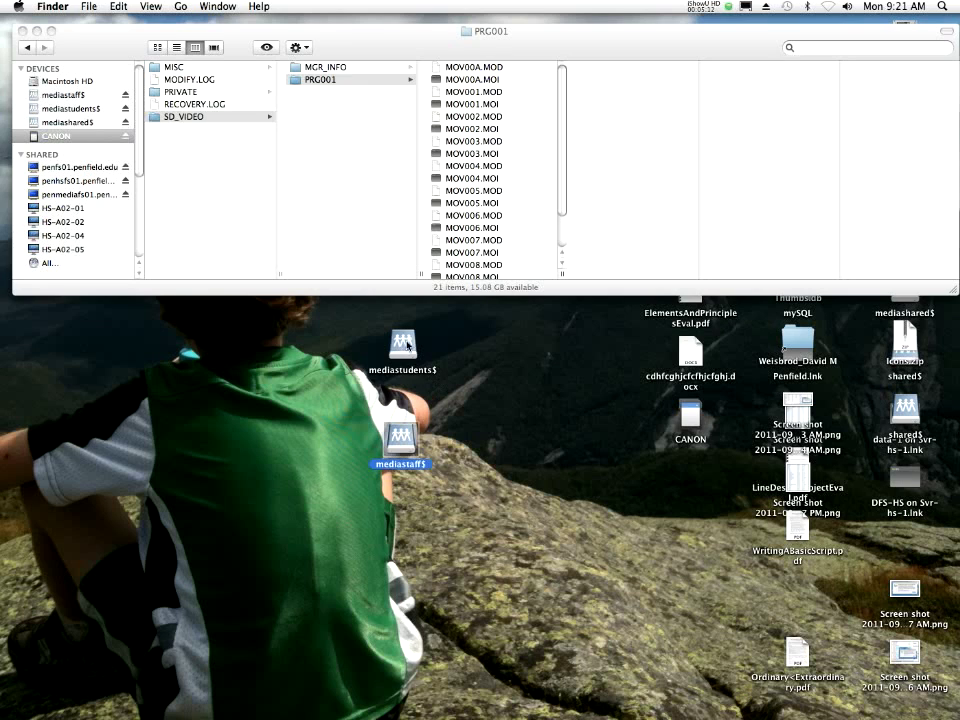
# - Open the mediastudents$ server in a larger window and browse into a student's 2013 folder
pyautogui.doubleClick(407, 345)
pyautogui.moveTo(738, 212); pyautogui.dragTo(474, 319)
pyautogui.doubleClick(516, 286)
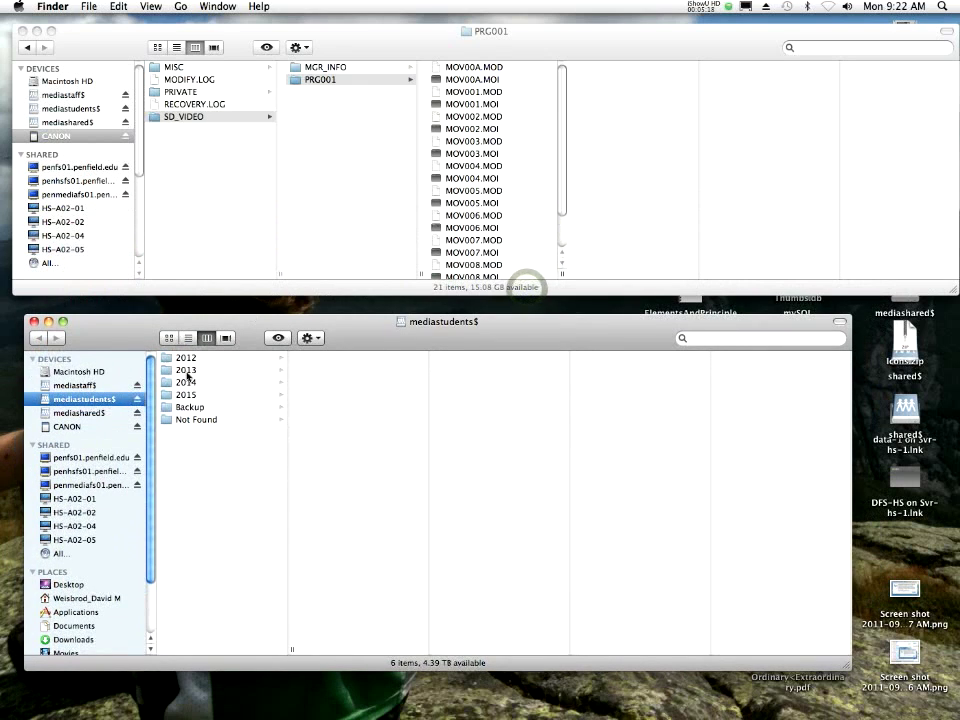
pyautogui.click(269, 376)
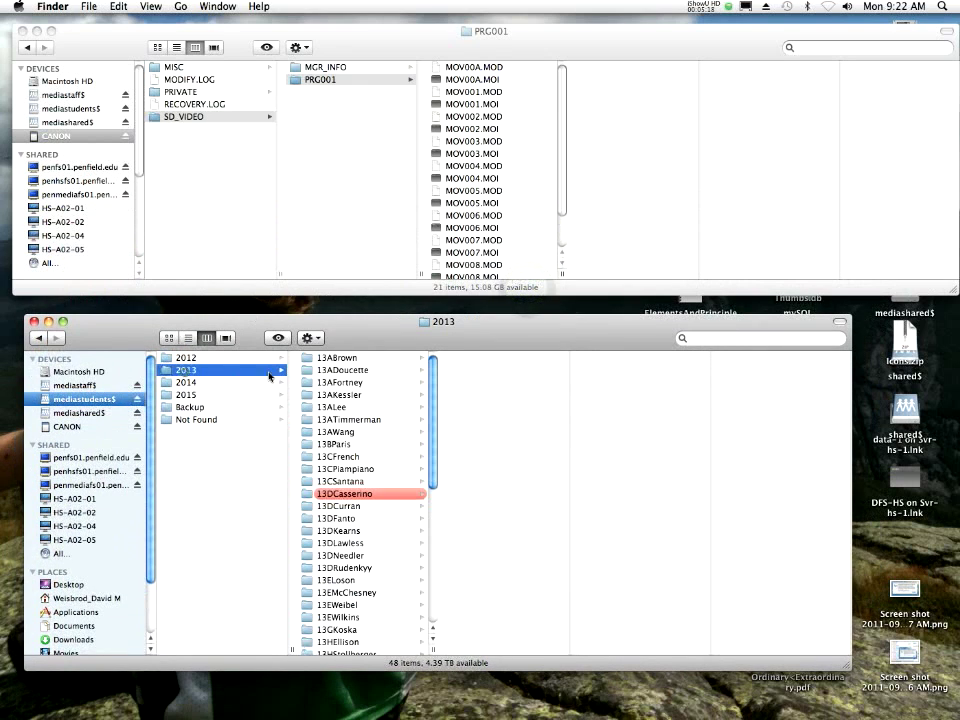
pyautogui.click(365, 520)
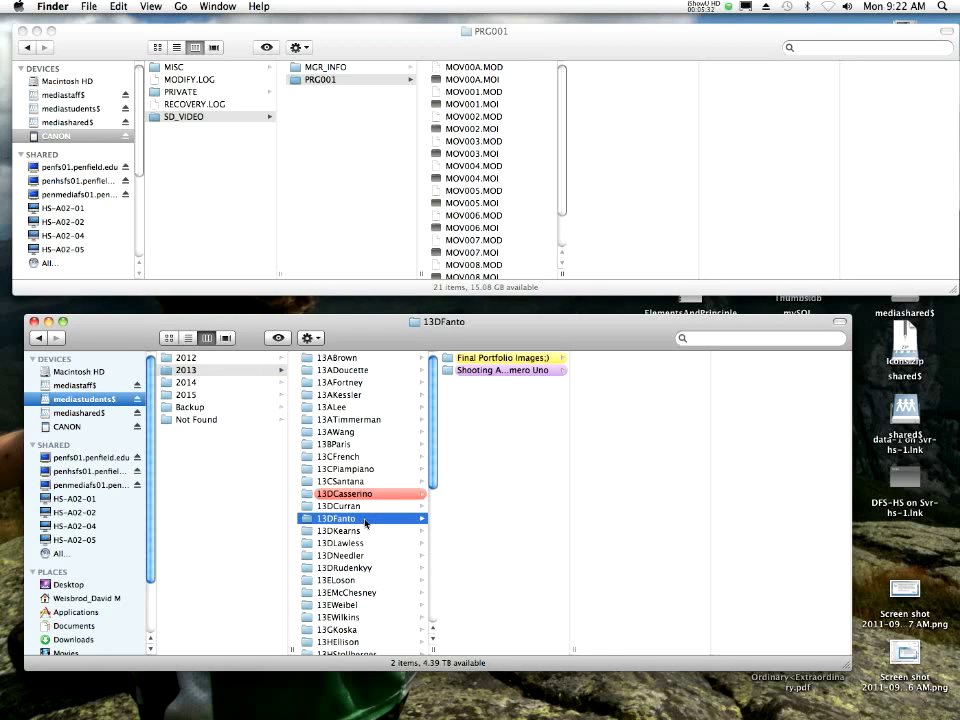
# - Switch to the mediastaff$ server and open the FilmBackups folder in the staff member's folder
pyautogui.click(76, 385)
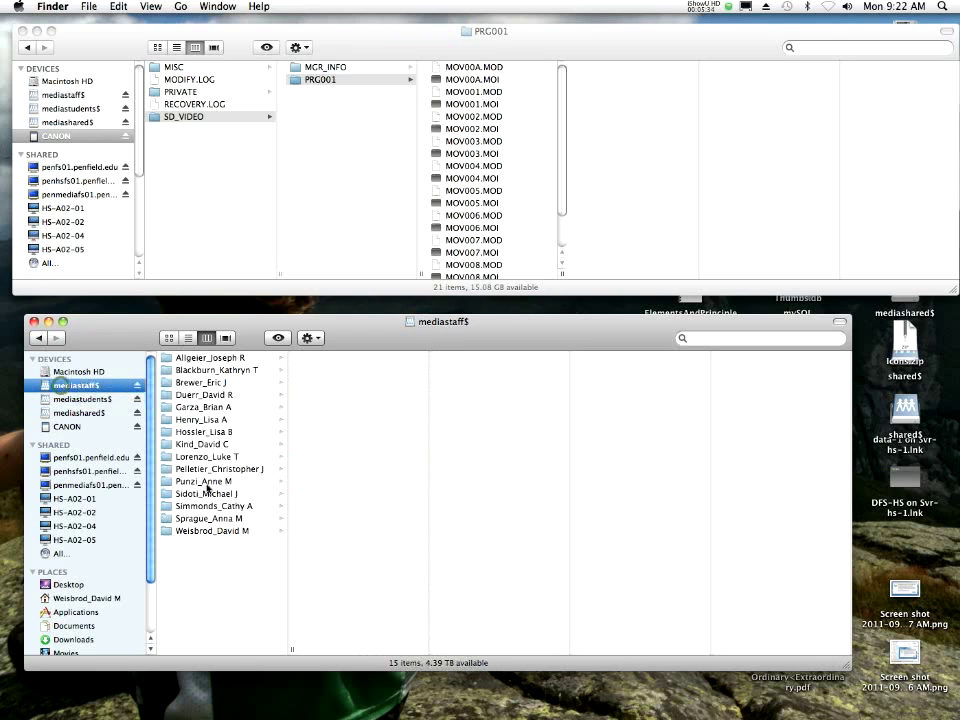
pyautogui.click(215, 531)
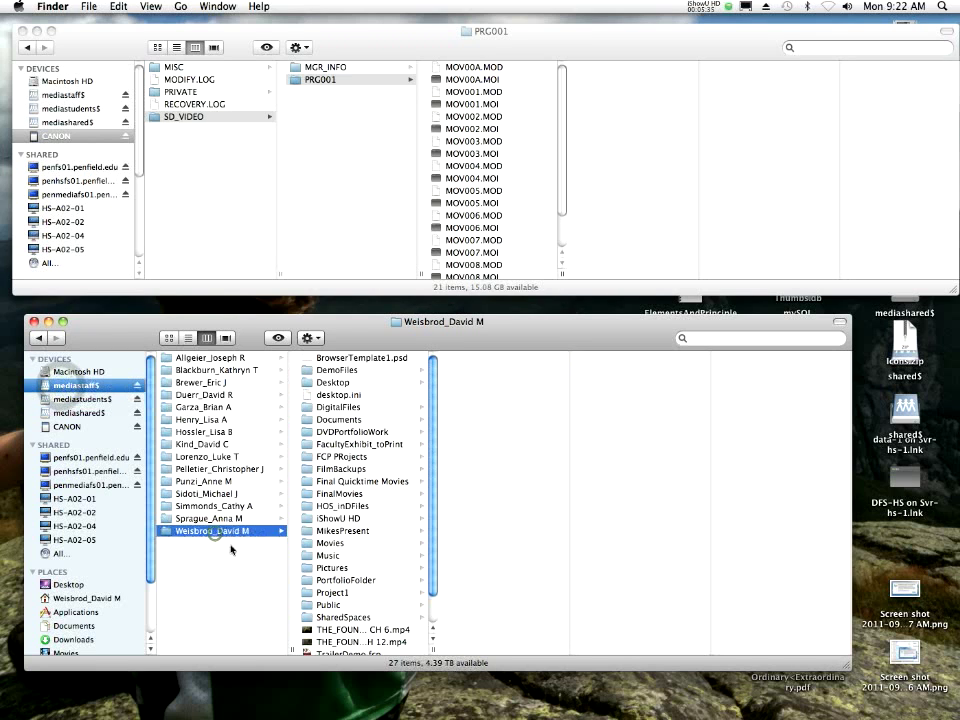
pyautogui.click(335, 469)
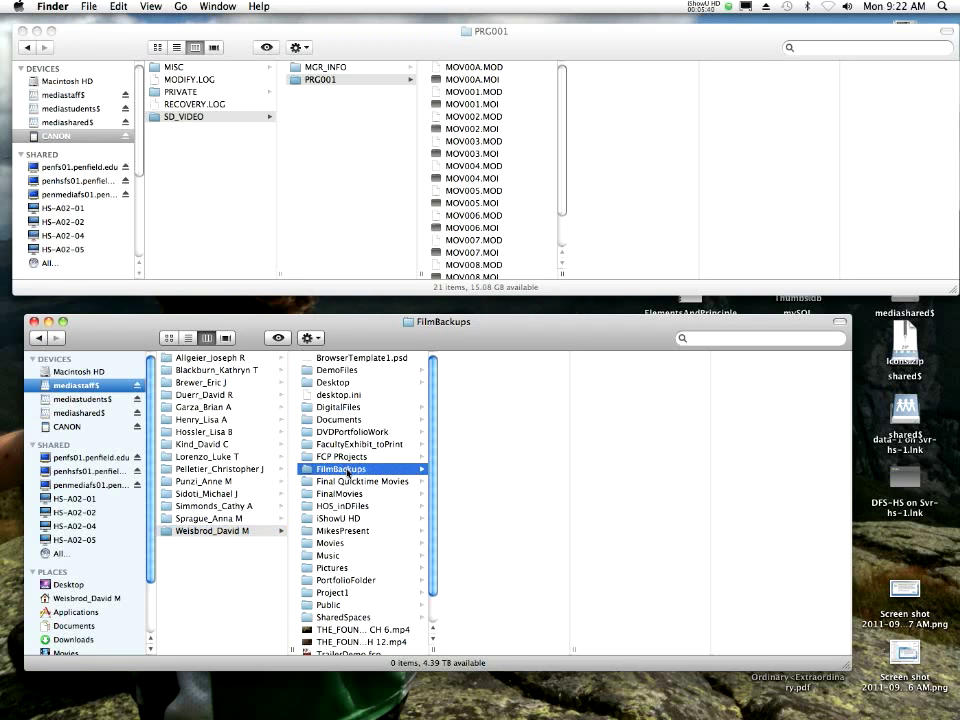
# - Create a new folder inside FilmBackups named Project1-2011_09_26
pyautogui.rightClick(487, 426)
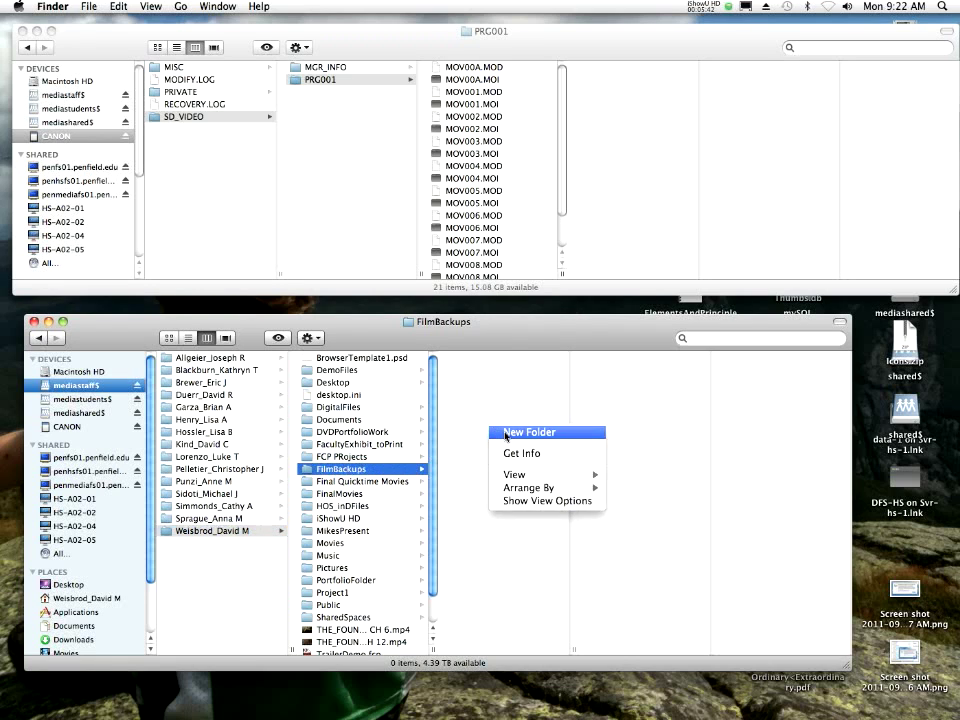
pyautogui.click(505, 430)
pyautogui.write('Proje')
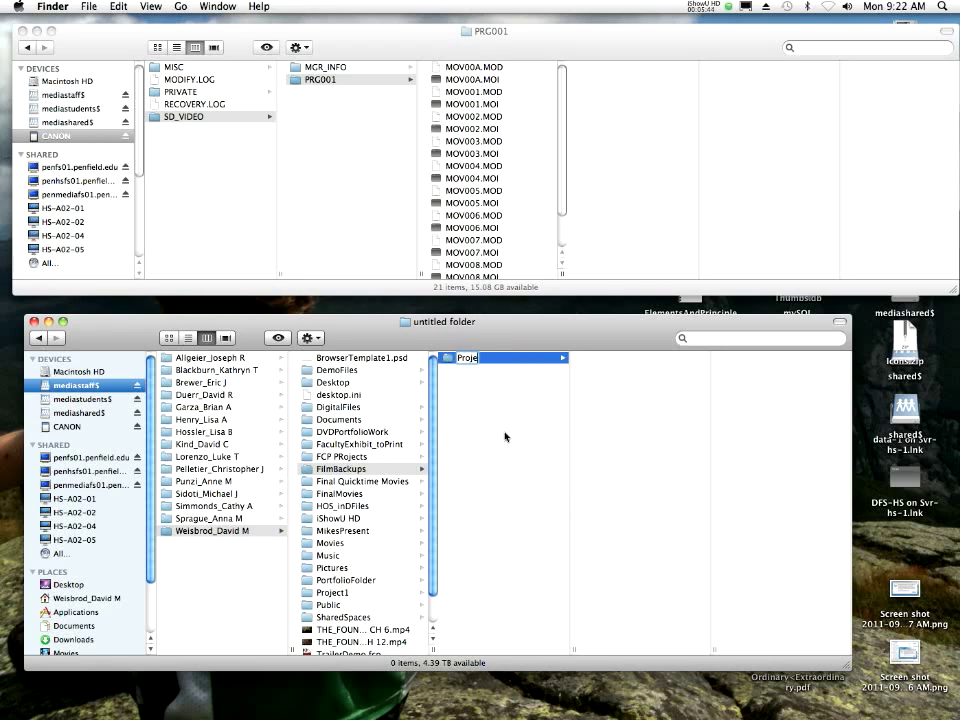
pyautogui.write('ct1')
pyautogui.write('-2011_09_')
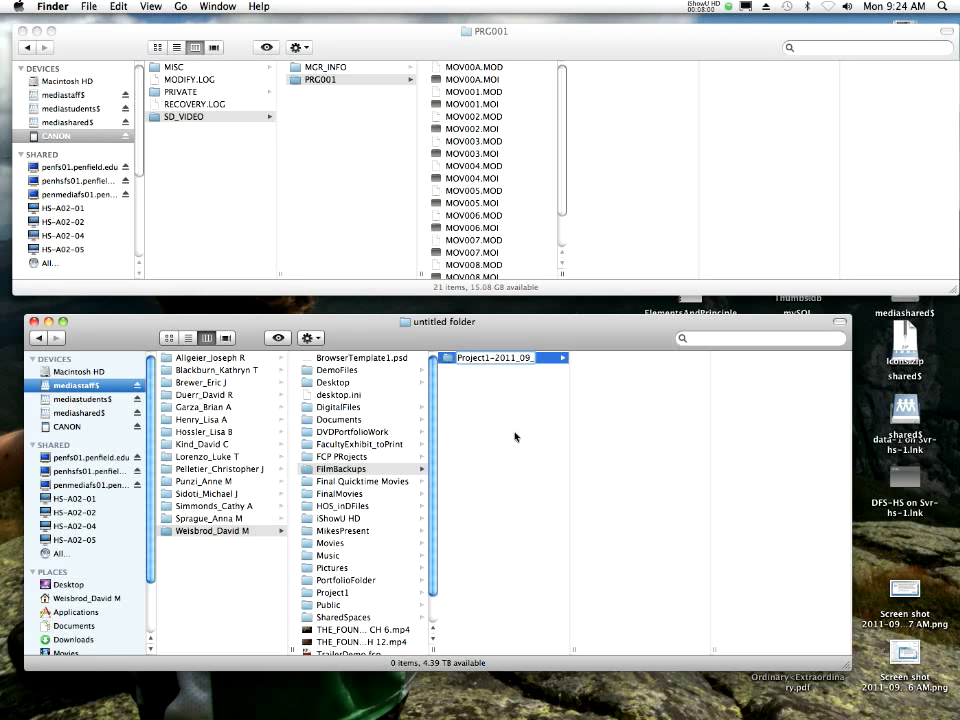
pyautogui.moveTo(870, 7); pyautogui.dragTo(872, 32)
pyautogui.write('26')
pyautogui.press('Return')
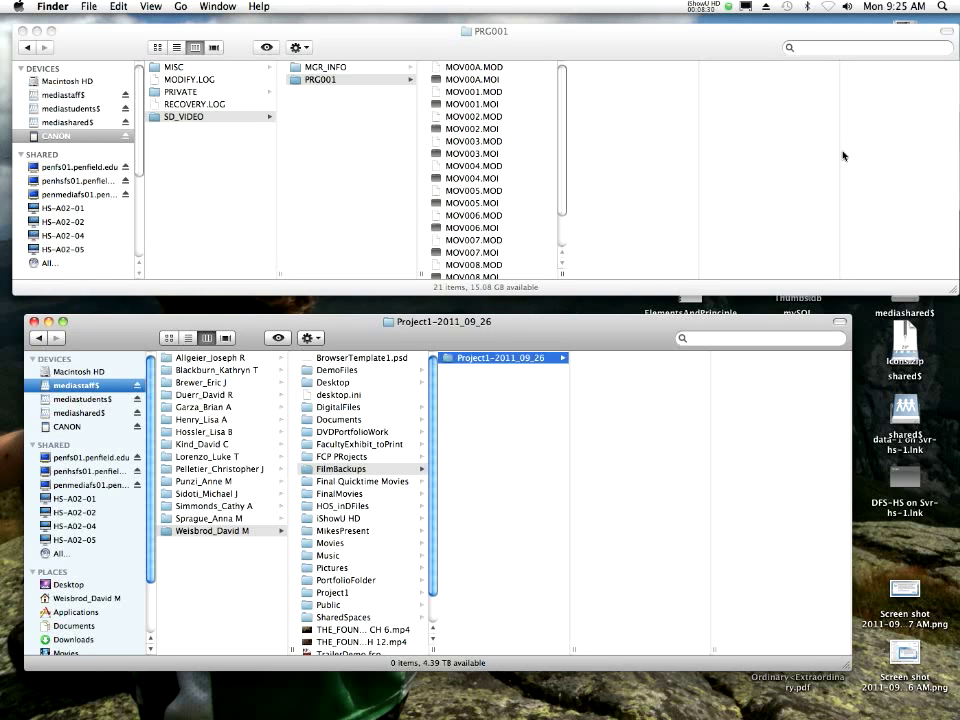
# - Enlarge the PRG001 window with a wider column, then inspect MOV00A.MOD and MOV00A.MOI
pyautogui.click(843, 156)
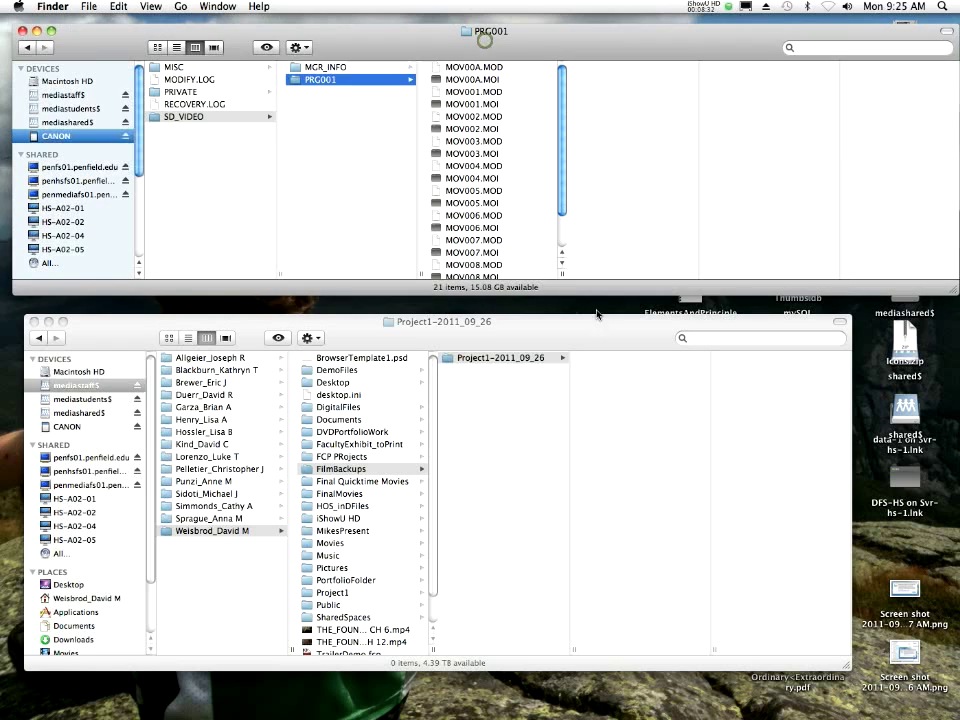
pyautogui.moveTo(561, 279); pyautogui.dragTo(636, 276)
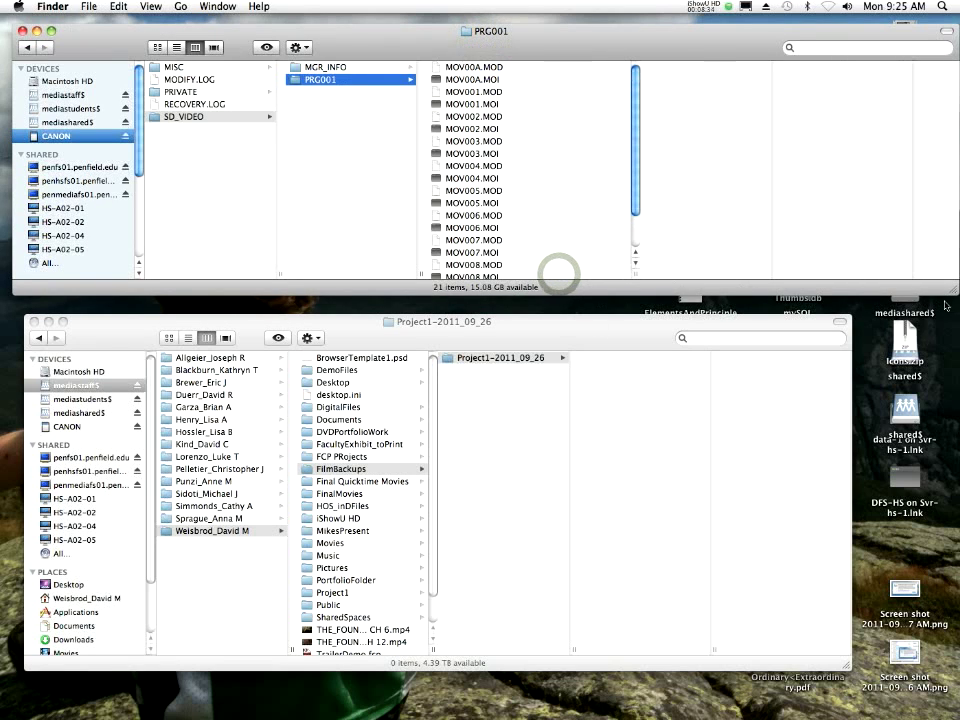
pyautogui.moveTo(955, 298); pyautogui.dragTo(922, 365)
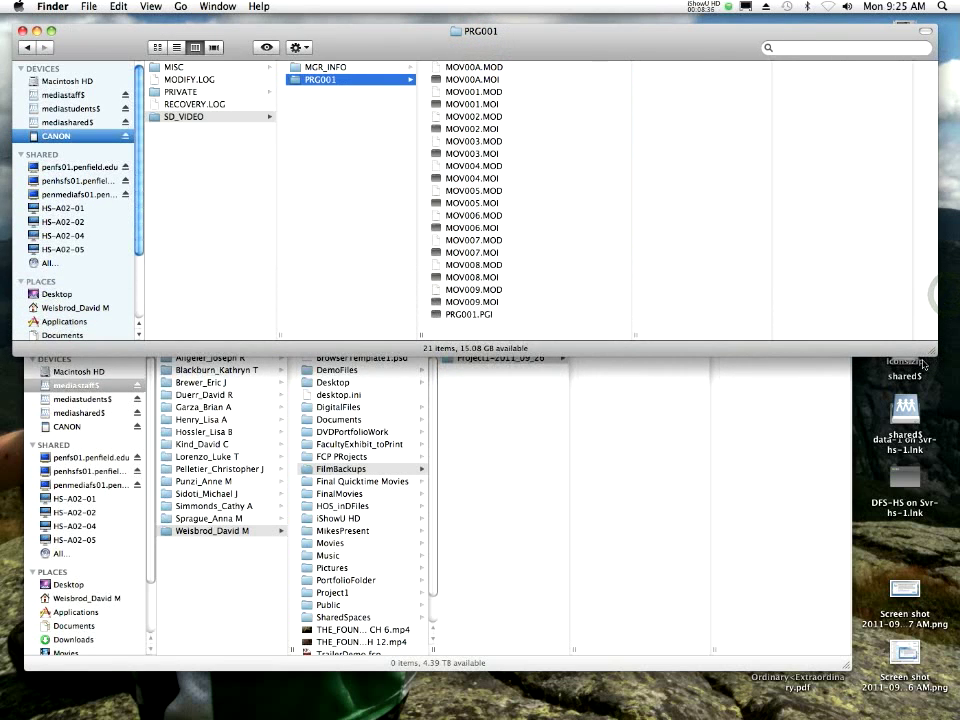
pyautogui.click(500, 67)
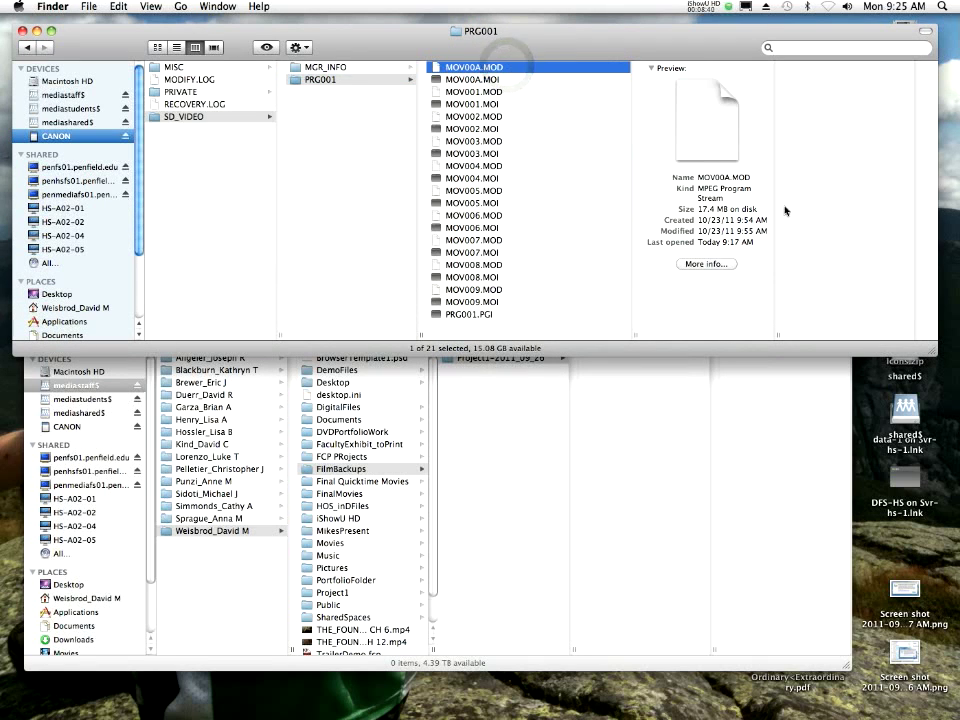
pyautogui.click(495, 80)
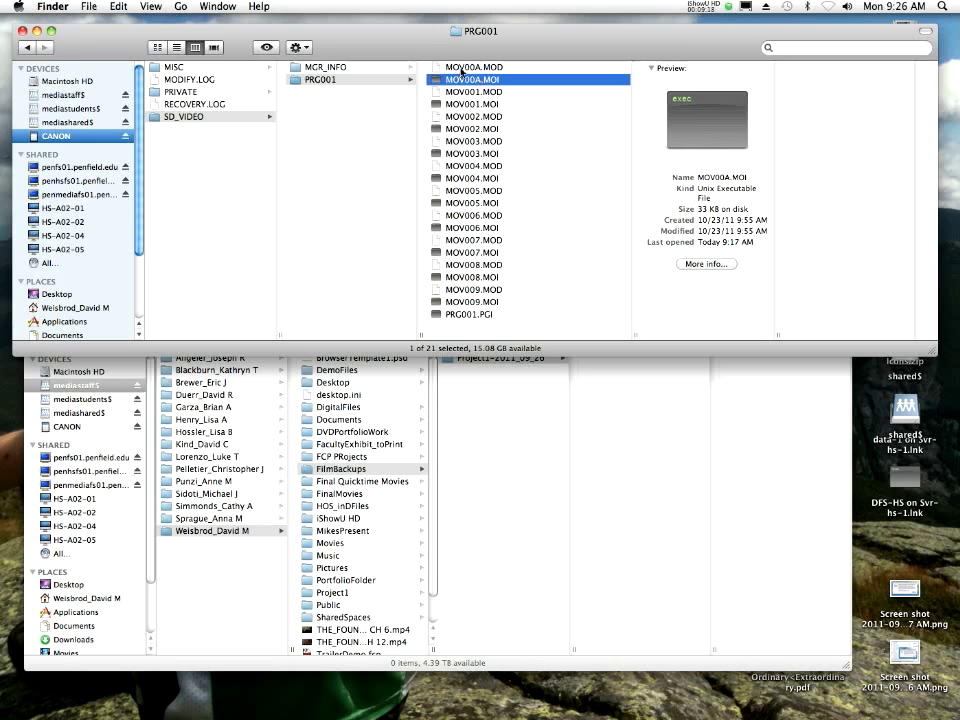
pyautogui.click(460, 68)
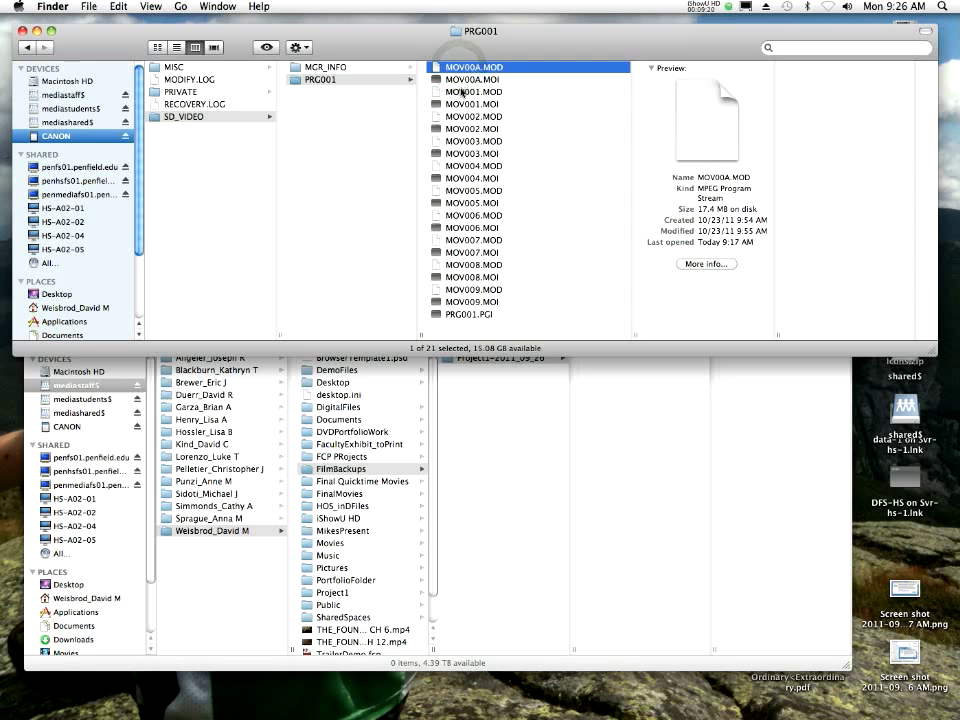
pyautogui.keyDown('super'); pyautogui.click(463, 91); pyautogui.keyUp('super')
pyautogui.keyDown('super'); pyautogui.click(470, 116); pyautogui.keyUp('super')
pyautogui.keyDown('super'); pyautogui.click(496, 143); pyautogui.keyUp('super')
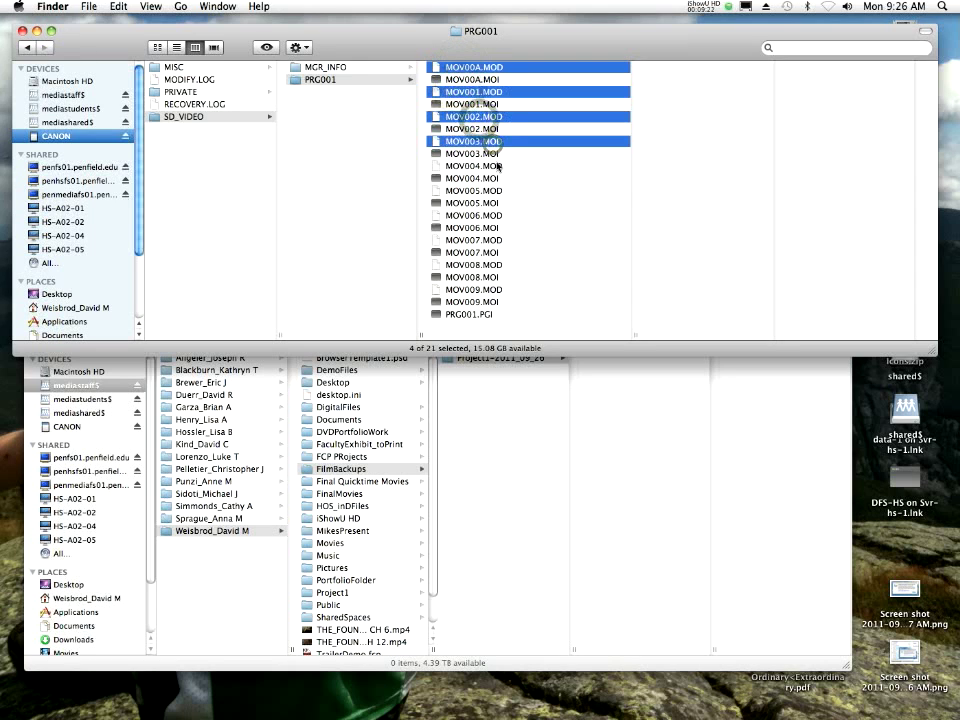
pyautogui.keyDown('super'); pyautogui.click(499, 166); pyautogui.keyUp('super')
pyautogui.keyDown('super'); pyautogui.click(499, 190); pyautogui.keyUp('super')
pyautogui.keyDown('super'); pyautogui.click(500, 215); pyautogui.keyUp('super')
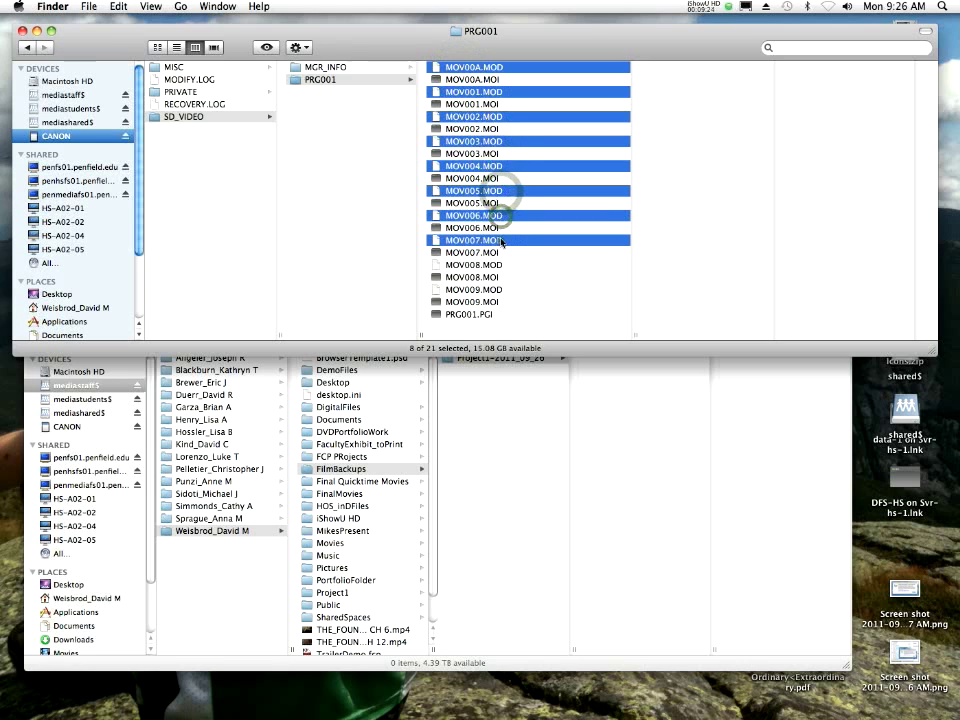
pyautogui.keyDown('super'); pyautogui.click(502, 241); pyautogui.keyUp('super')
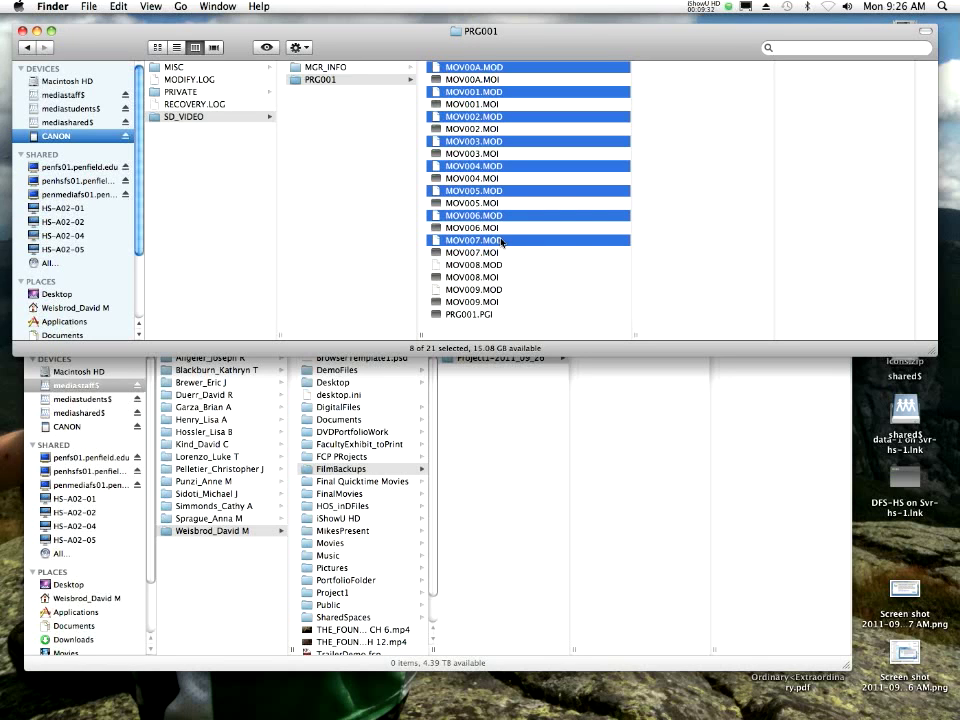
pyautogui.click(484, 333)
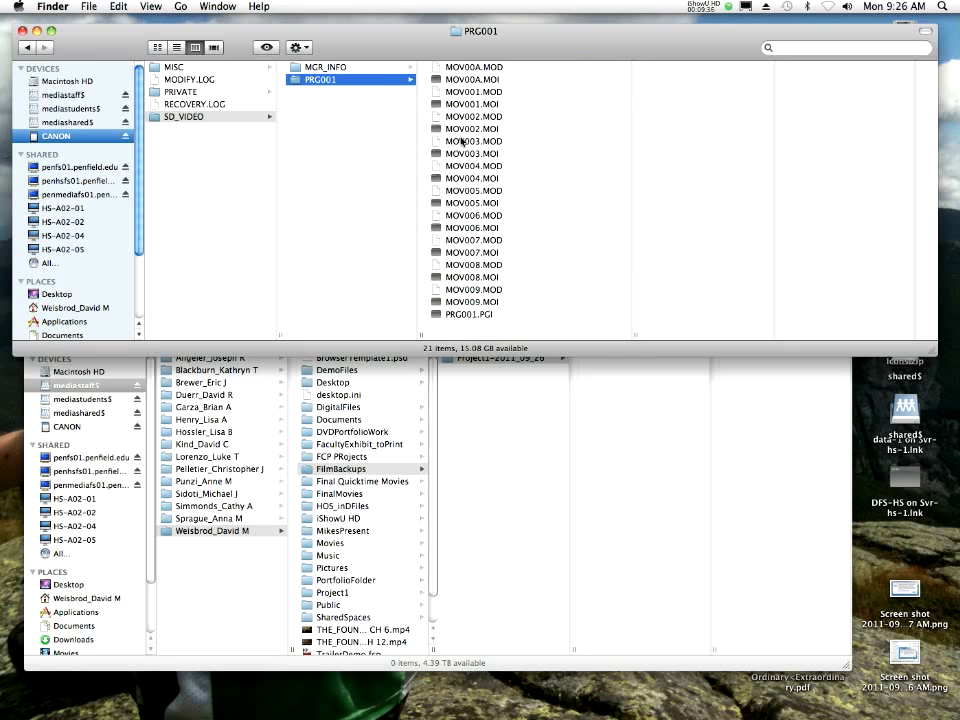
# - Show PRG001 in list view sorted by Kind, grouping the MOD clips before the MOI files
pyautogui.click(176, 48)
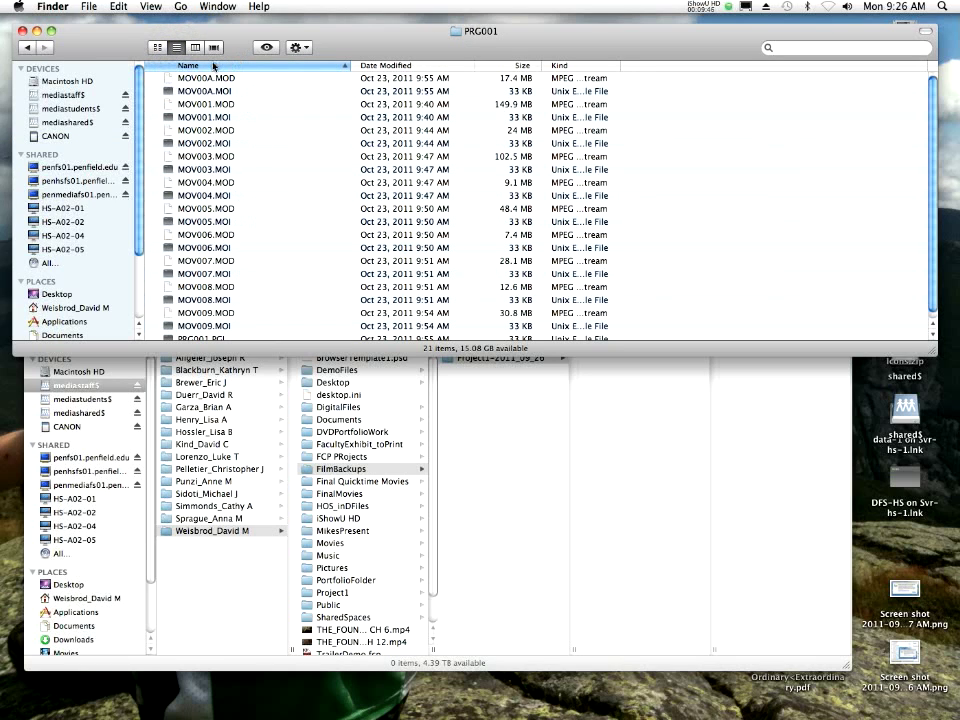
pyautogui.click(587, 67)
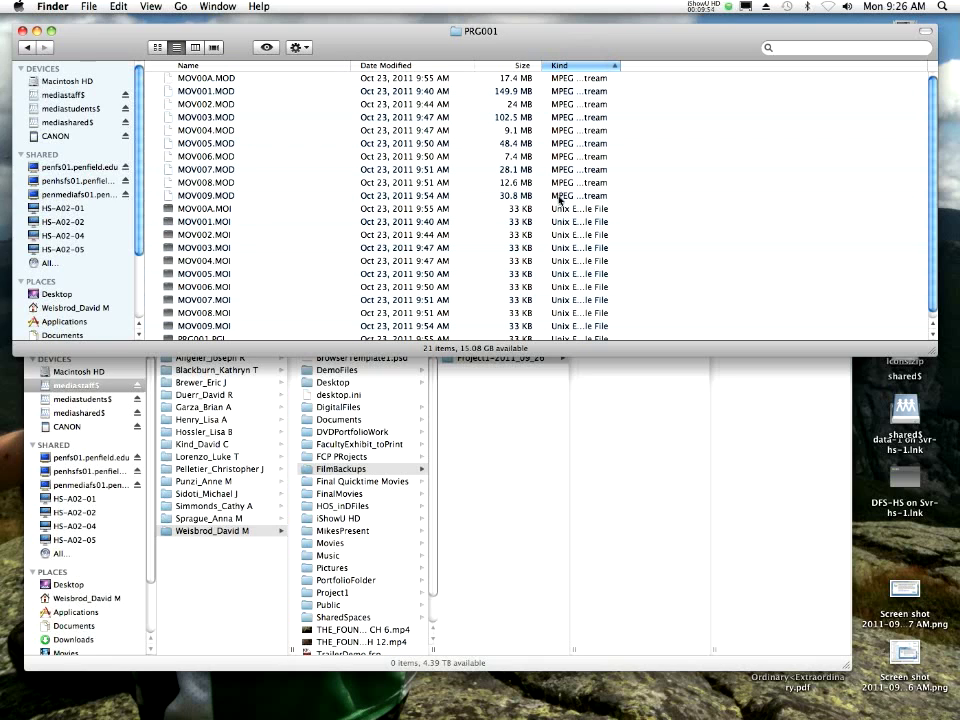
# - Copy the ten clips MOV00A.MOD through MOV009.MOD into the Project1-2011_09_26 folder
pyautogui.click(204, 79)
pyautogui.keyDown('shift'); pyautogui.click(222, 197); pyautogui.keyUp('shift')
pyautogui.moveTo(222, 197); pyautogui.dragTo(212, 197)
pyautogui.moveTo(205, 199); pyautogui.dragTo(655, 488)
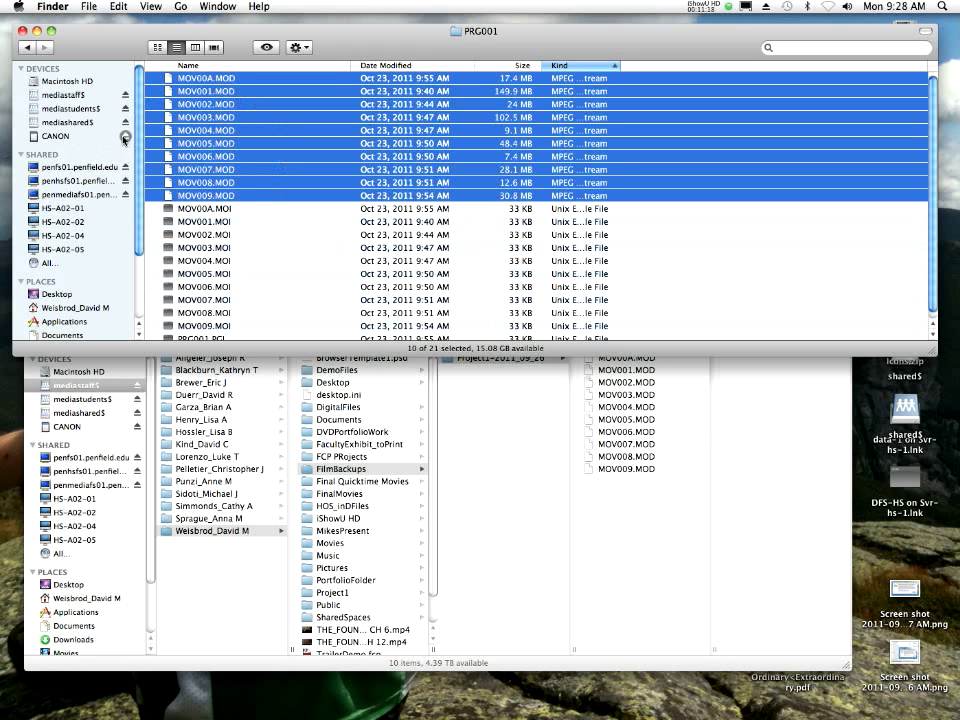
# - Close the PRG001 window, eject the CANON disk, and resize the Project1-2011_09_26 folder window
pyautogui.click(22, 32)
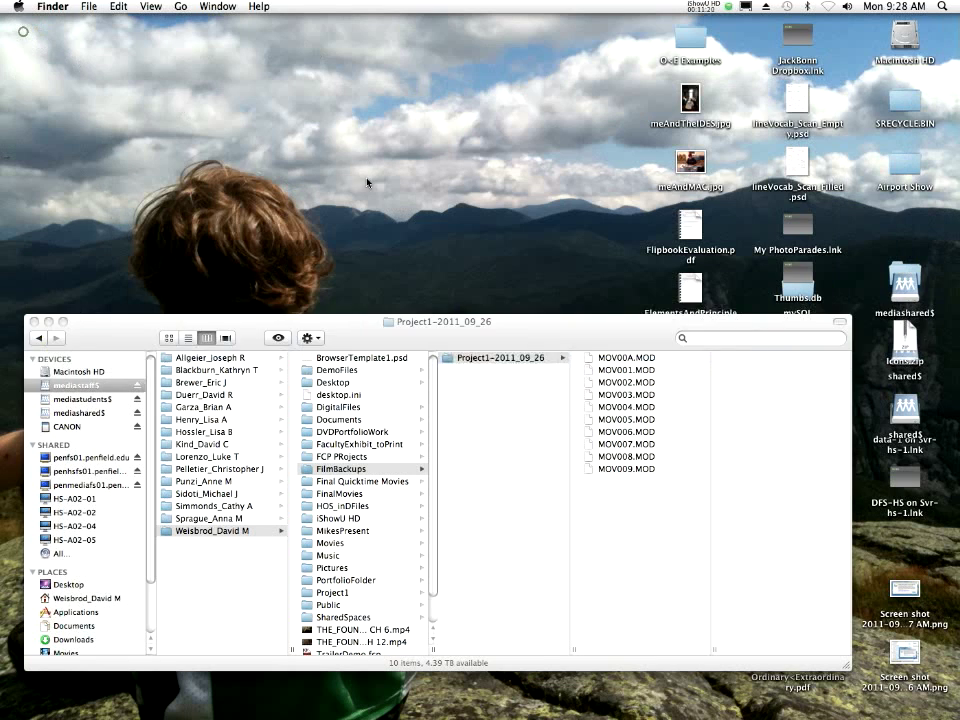
pyautogui.moveTo(500, 318); pyautogui.dragTo(471, 15)
pyautogui.moveTo(690, 415); pyautogui.dragTo(545, 444)
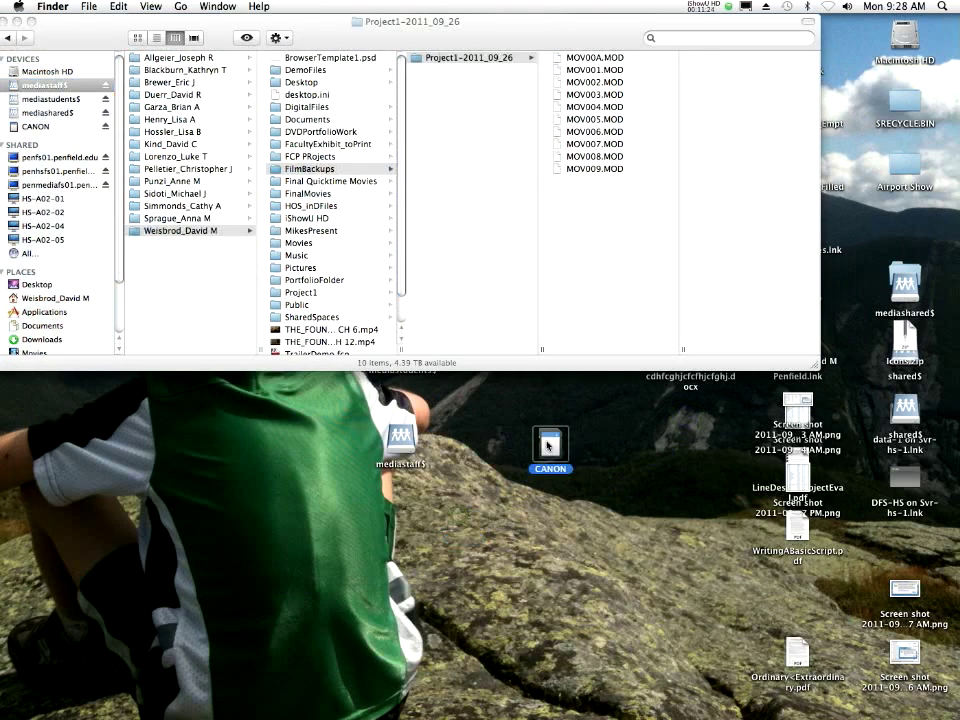
pyautogui.rightClick(548, 438)
pyautogui.click(593, 474)
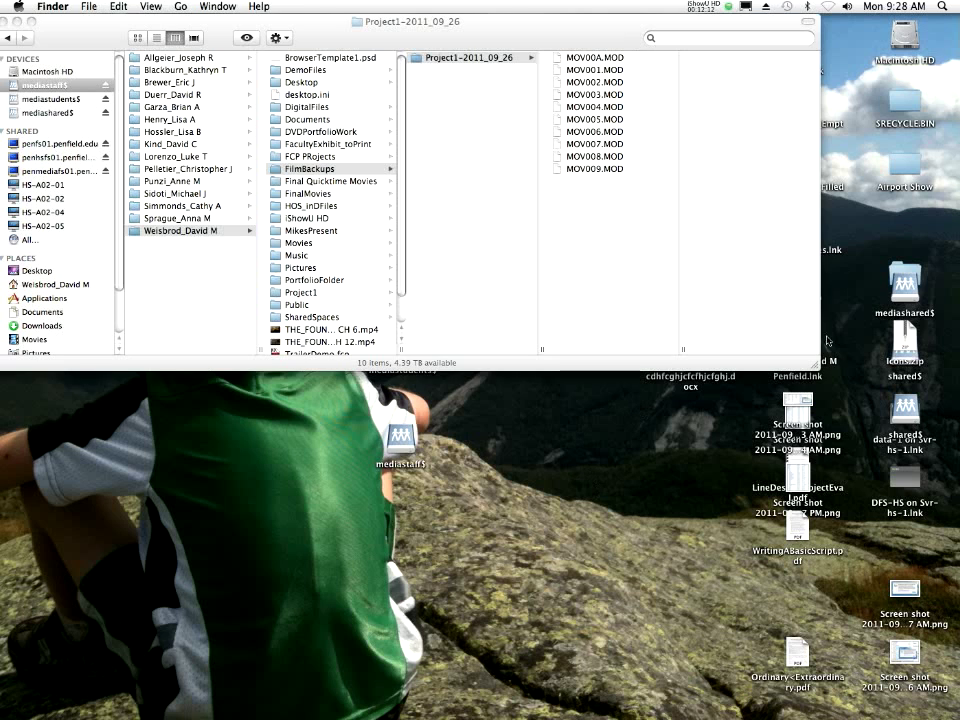
pyautogui.moveTo(815, 365); pyautogui.dragTo(801, 229)
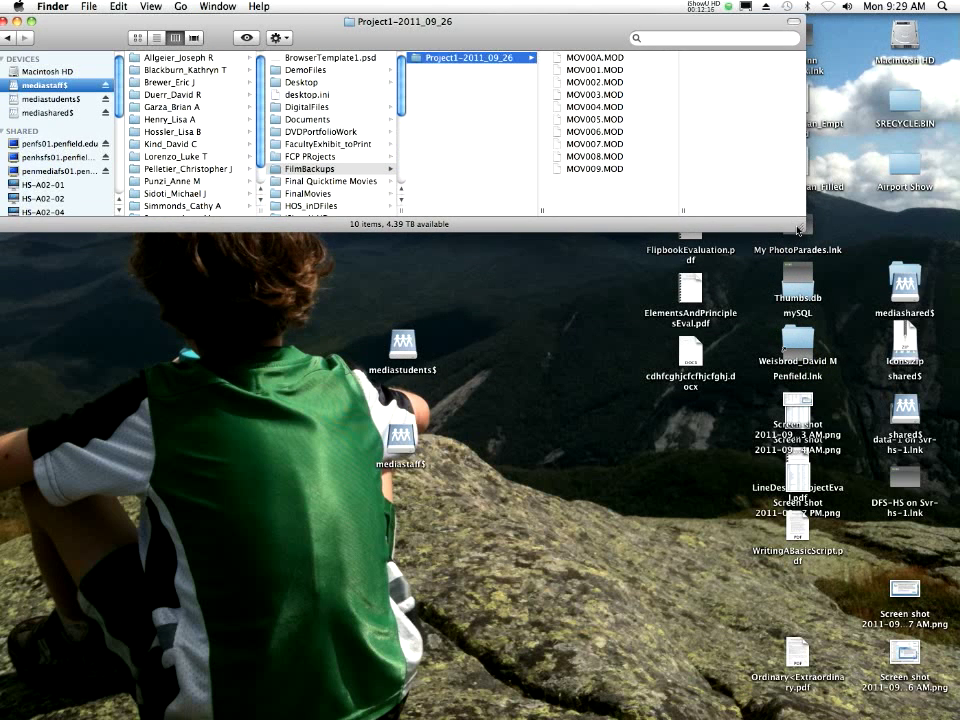
pyautogui.moveTo(797, 224); pyautogui.dragTo(815, 246)
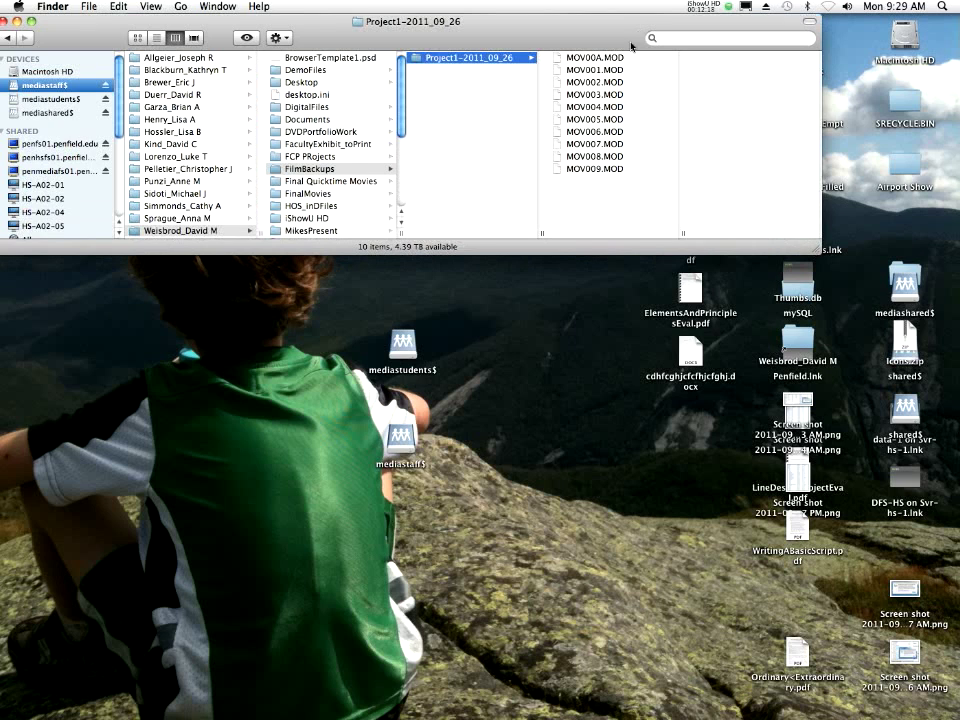
# - Launch MPEG Streamclip from the Dock's Digital Video stack and place it below the clips folder
pyautogui.moveTo(543, 690)
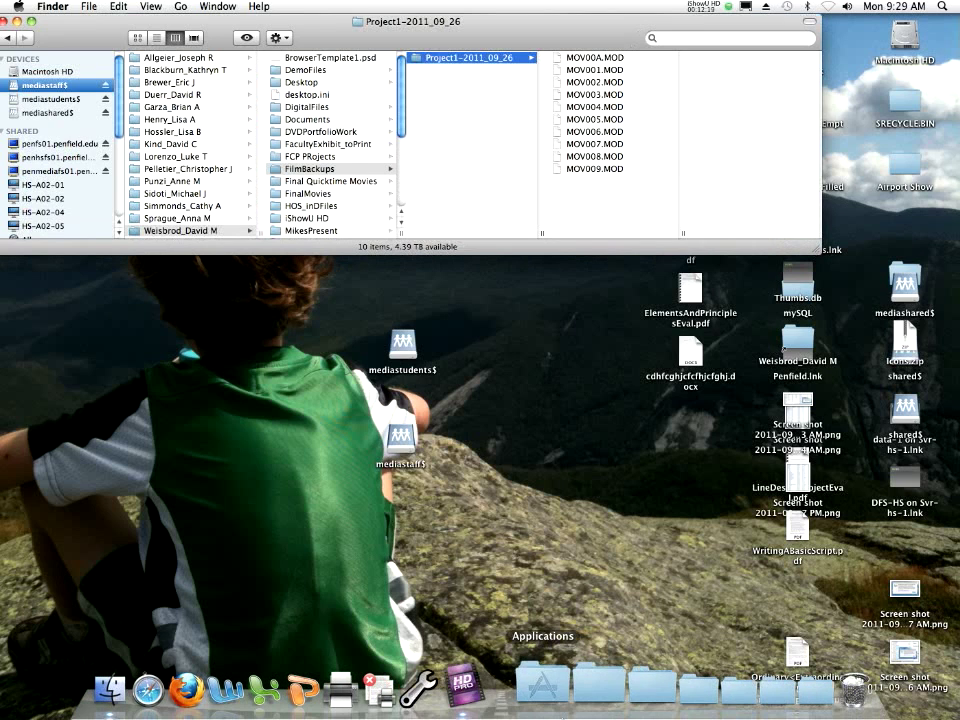
pyautogui.click(625, 711)
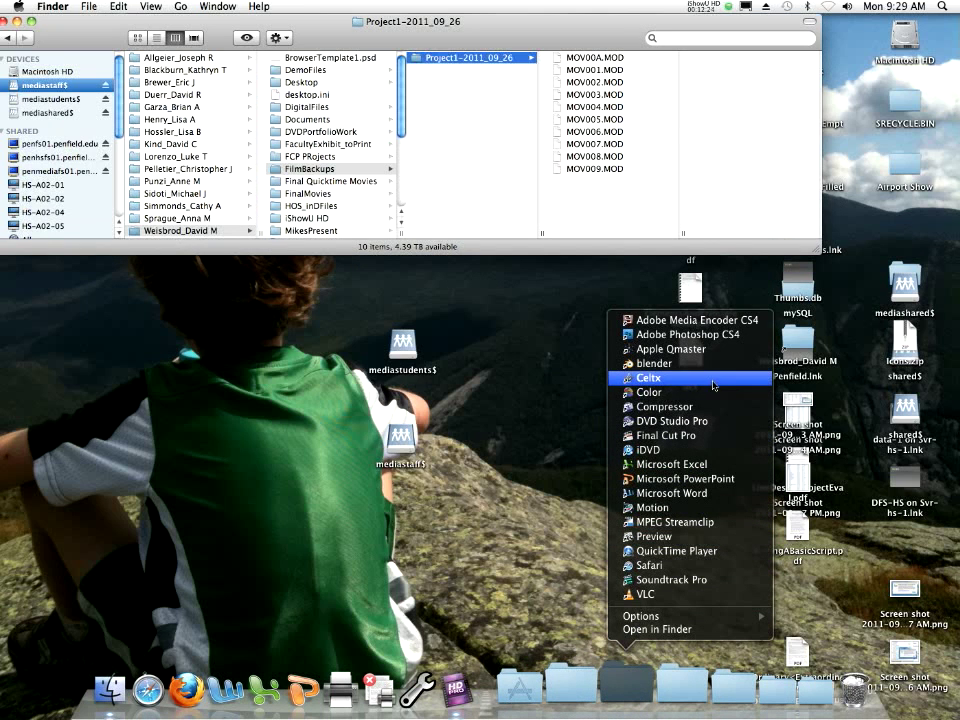
pyautogui.click(737, 523)
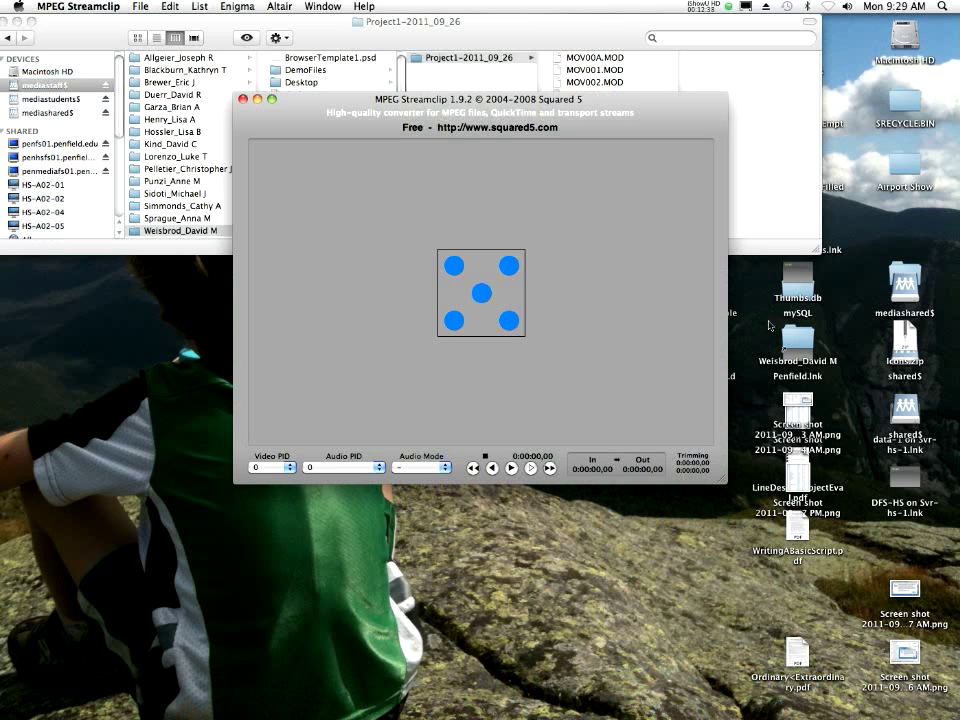
pyautogui.moveTo(687, 117); pyautogui.dragTo(497, 312)
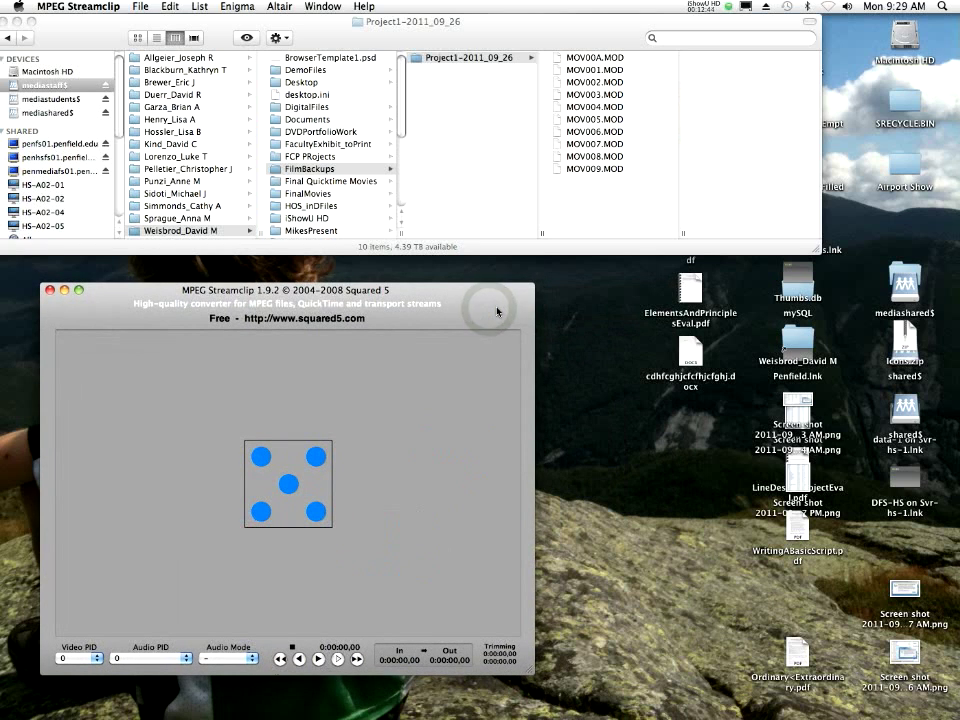
pyautogui.click(581, 36)
# - Load MOV00A.MOD into Streamclip and scrub through the clip to about 7 seconds
pyautogui.moveTo(559, 58); pyautogui.dragTo(337, 425)
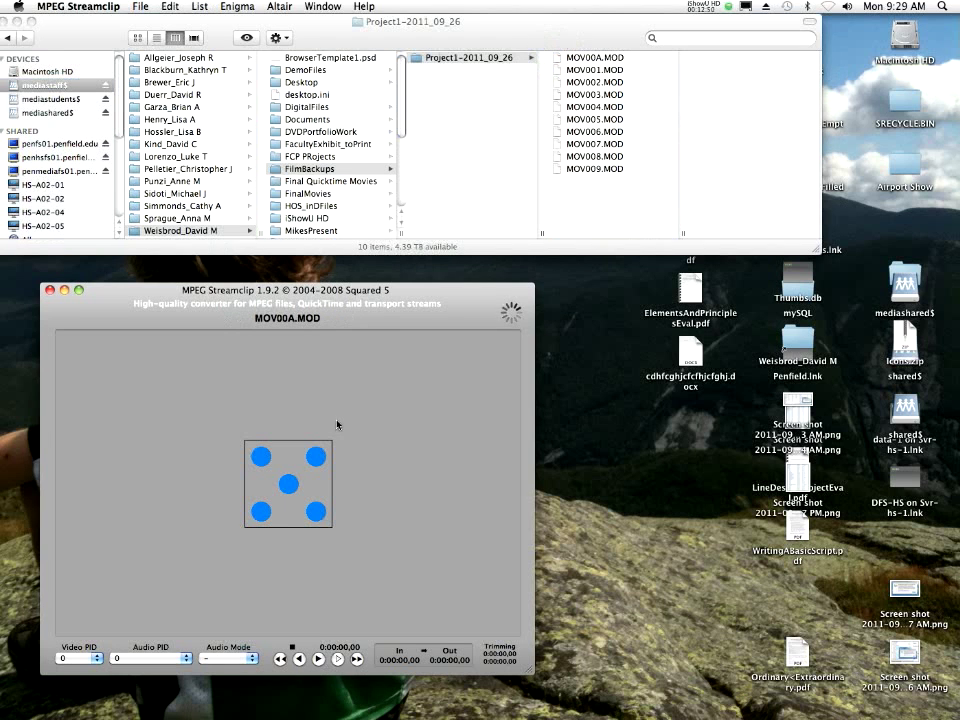
pyautogui.moveTo(117, 631); pyautogui.dragTo(187, 631)
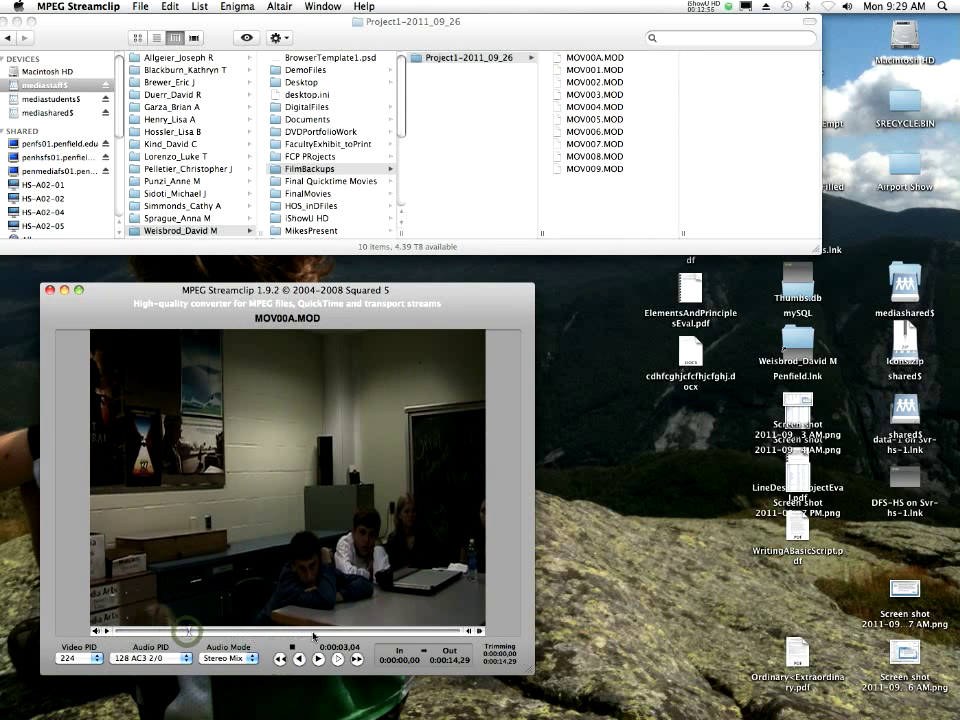
pyautogui.click(312, 632)
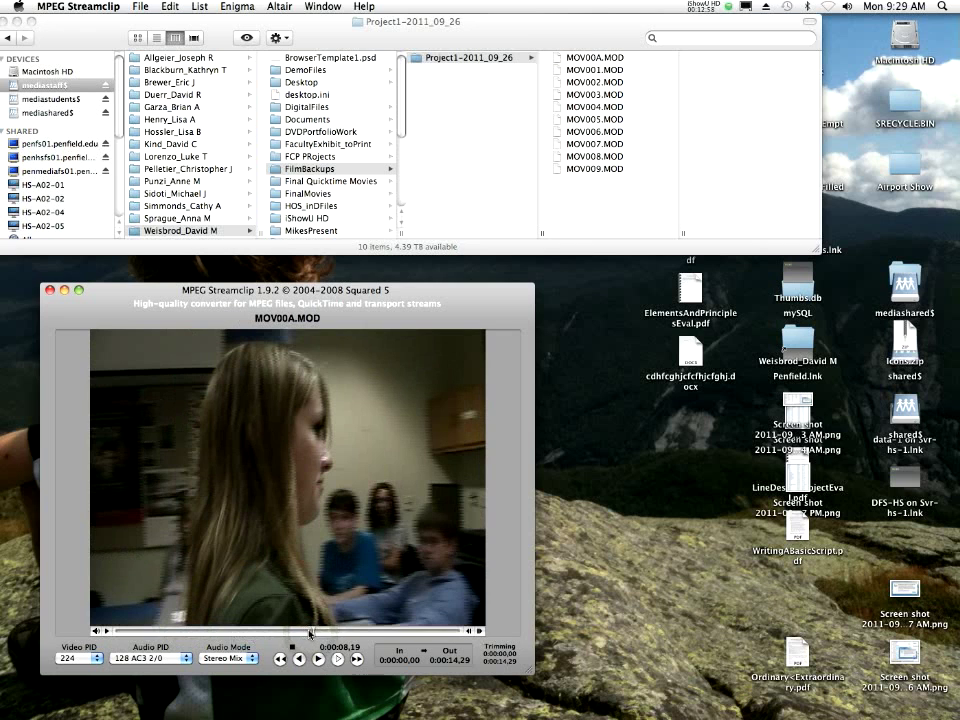
pyautogui.moveTo(311, 632)
pyautogui.mouseDown()
pyautogui.moveTo(292, 629)
pyautogui.moveTo(317, 628)
pyautogui.mouseUp()
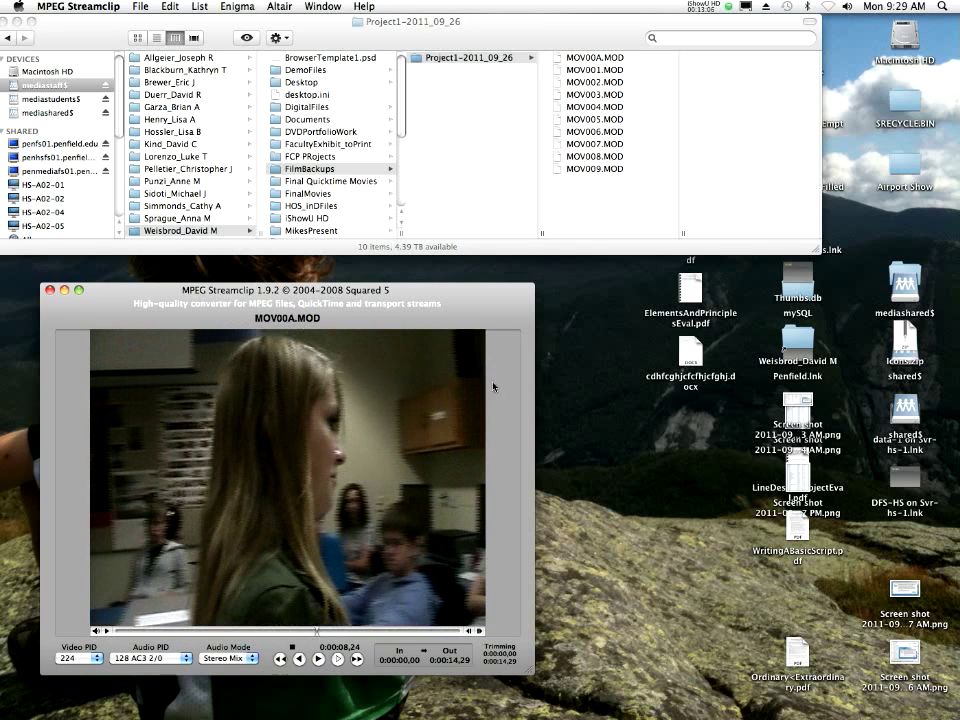
# - Move the Streamclip window to the top-left, enlarge it to nearly full screen, then shrink it back
pyautogui.click(592, 58)
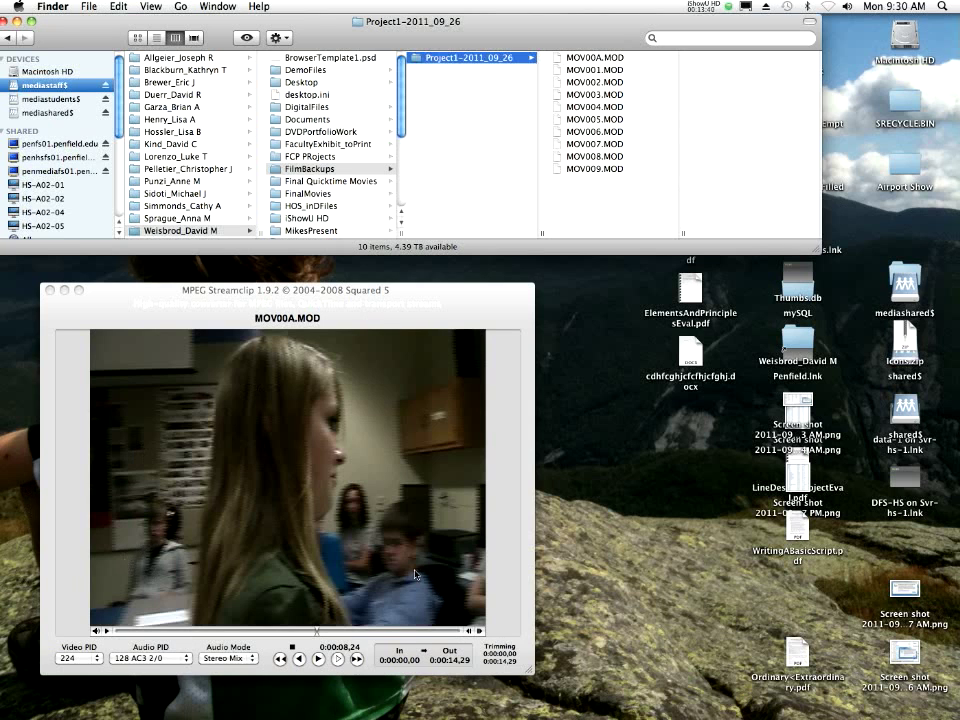
pyautogui.click(320, 639)
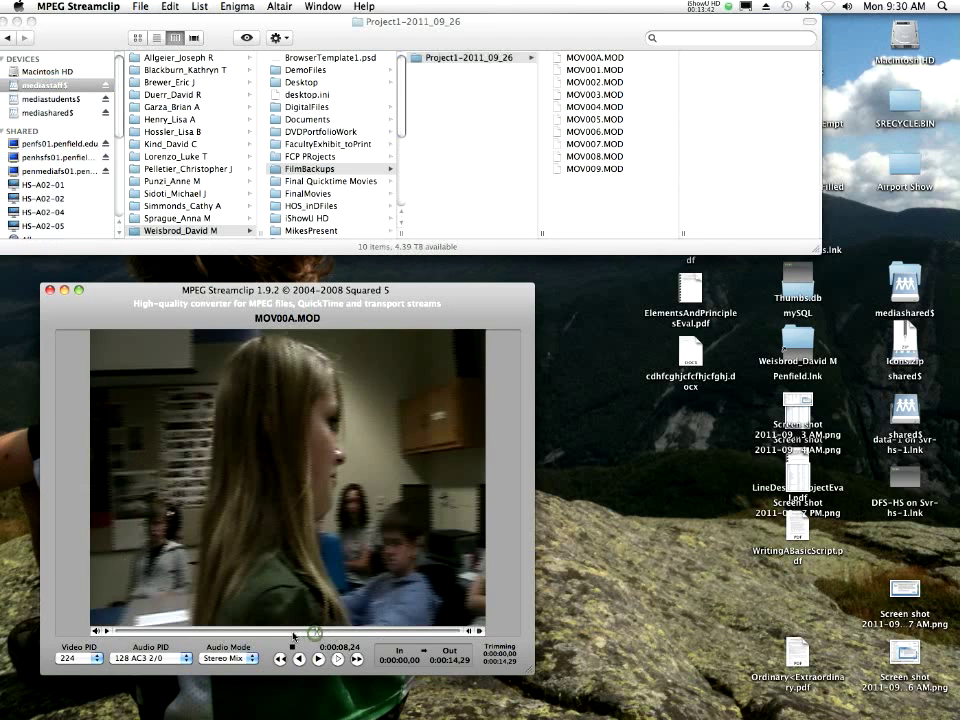
pyautogui.moveTo(315, 633); pyautogui.dragTo(309, 632)
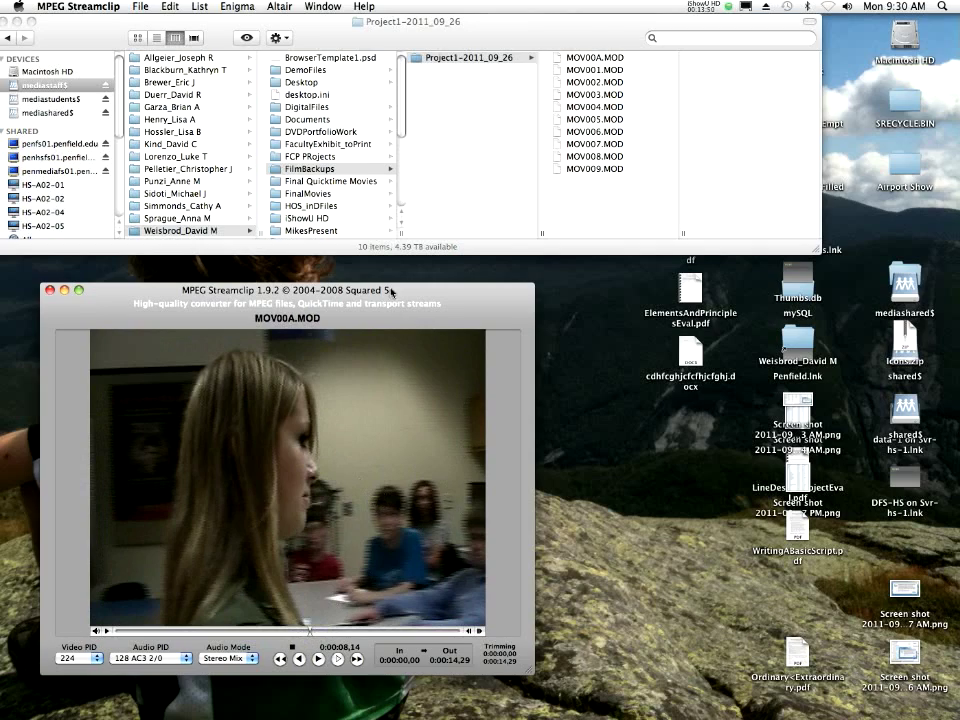
pyautogui.moveTo(391, 291); pyautogui.dragTo(333, 42)
pyautogui.moveTo(477, 426); pyautogui.dragTo(955, 668)
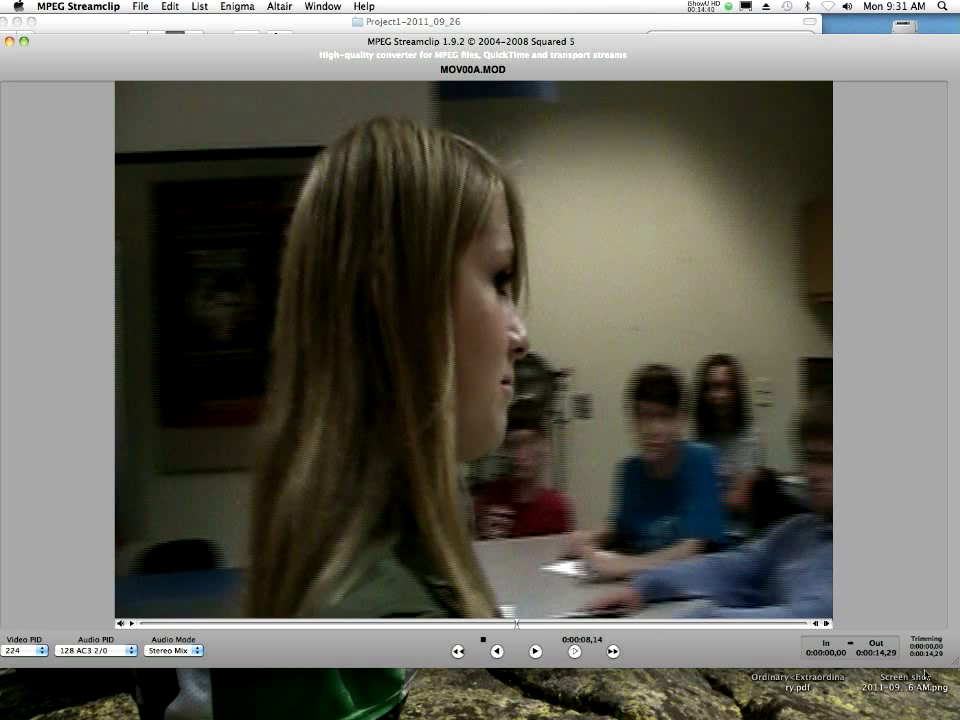
pyautogui.press('super+1')
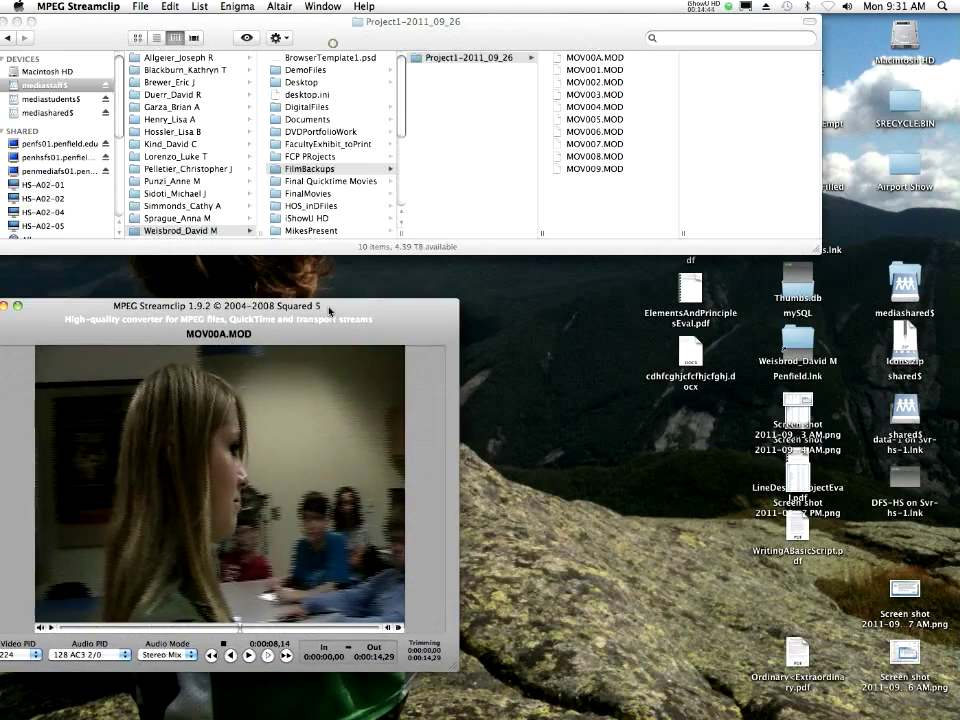
# - Look through the File and Altair menus, then bring up the List menu
pyautogui.click(333, 39)
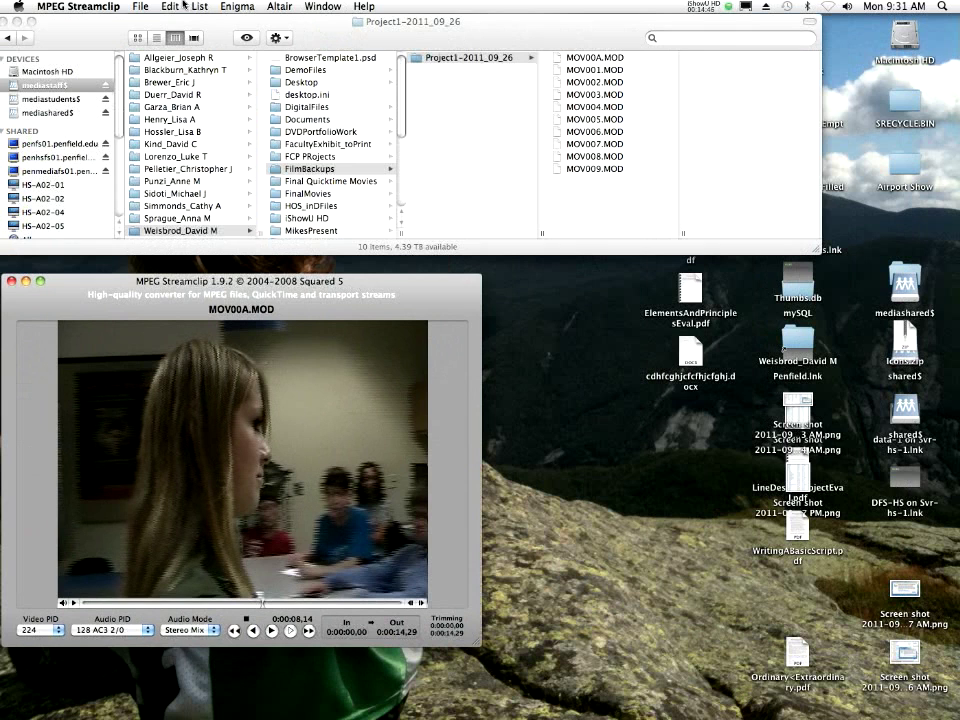
pyautogui.click(141, 7)
pyautogui.click(287, 6)
pyautogui.click(200, 6)
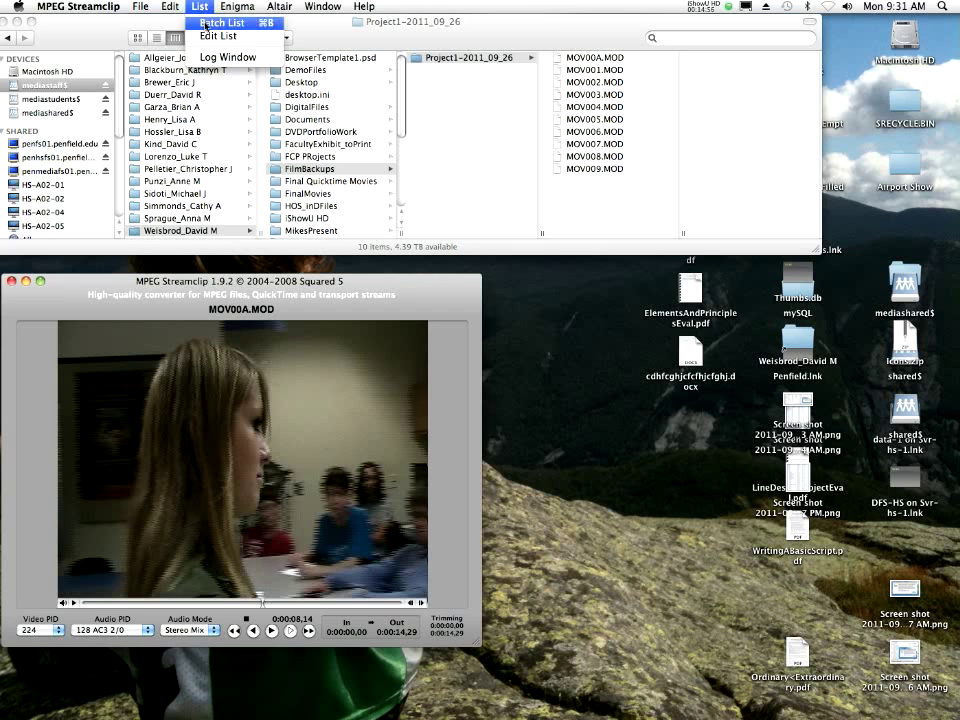
# - Open the Batch List window and select all ten MOD clips, MOV00A.MOD onward, in Finder
pyautogui.click(222, 22)
pyautogui.moveTo(460, 139); pyautogui.dragTo(757, 326)
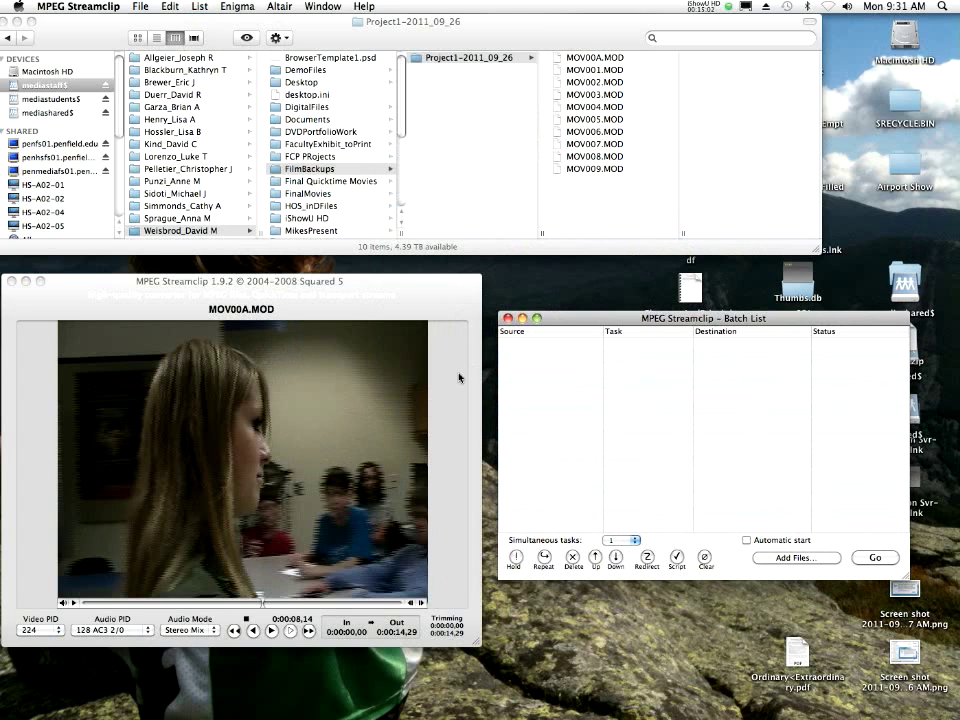
pyautogui.click(629, 171)
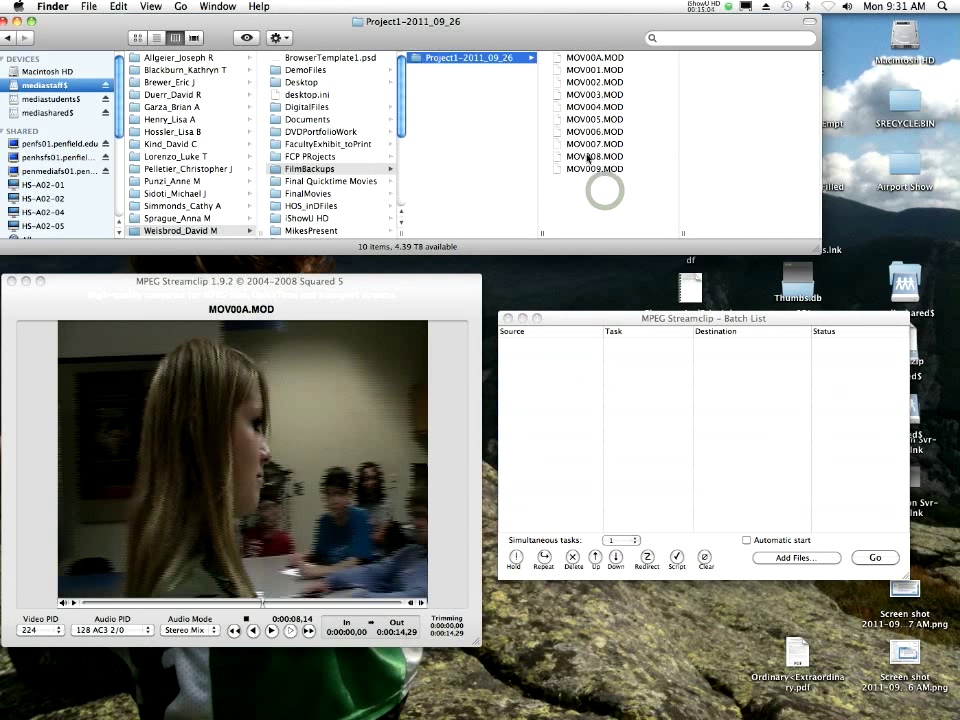
pyautogui.click(593, 59)
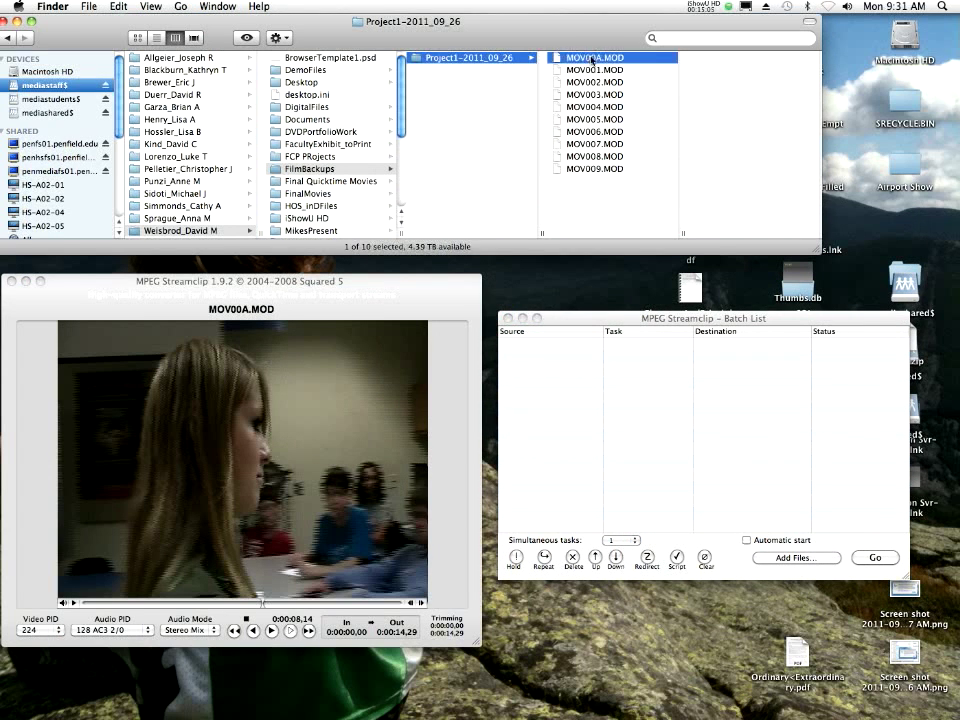
pyautogui.keyDown('shift'); pyautogui.click(571, 169); pyautogui.keyUp('shift')
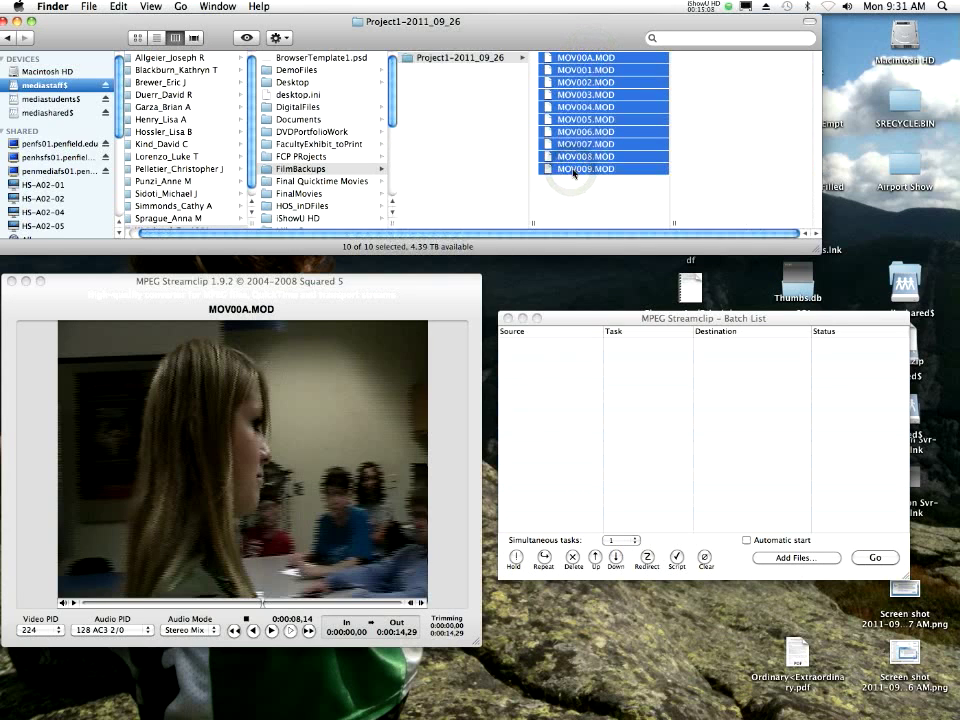
pyautogui.moveTo(575, 174)
pyautogui.mouseDown()
pyautogui.moveTo(765, 338)
pyautogui.moveTo(689, 505)
pyautogui.moveTo(585, 175)
pyautogui.mouseUp()
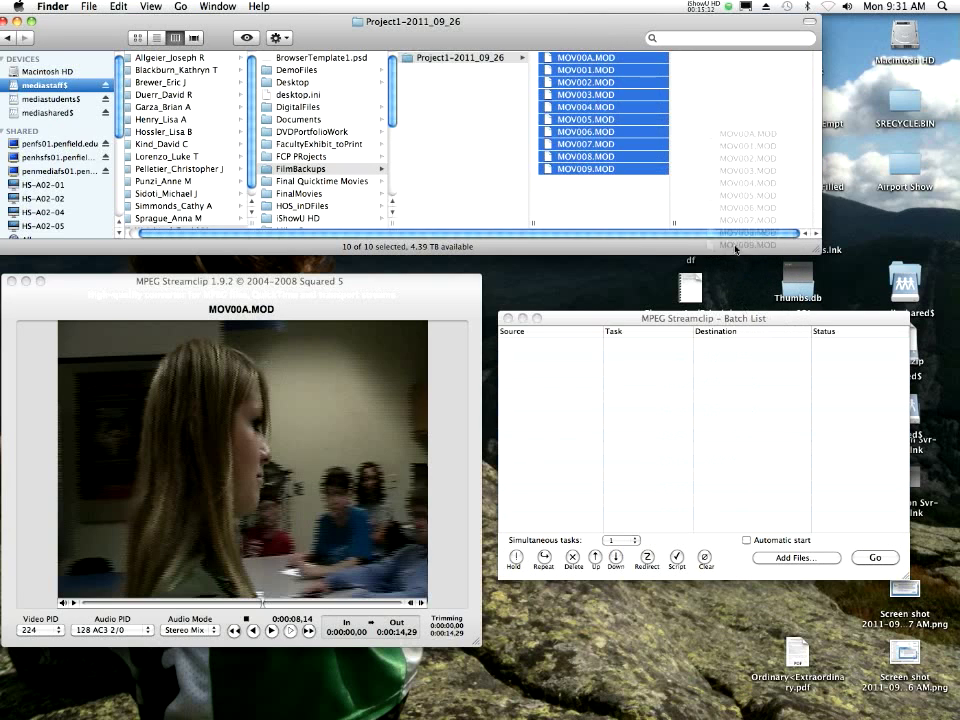
# - Turn on Automatic start in the Batch List window
pyautogui.click(672, 320)
pyautogui.click(746, 538)
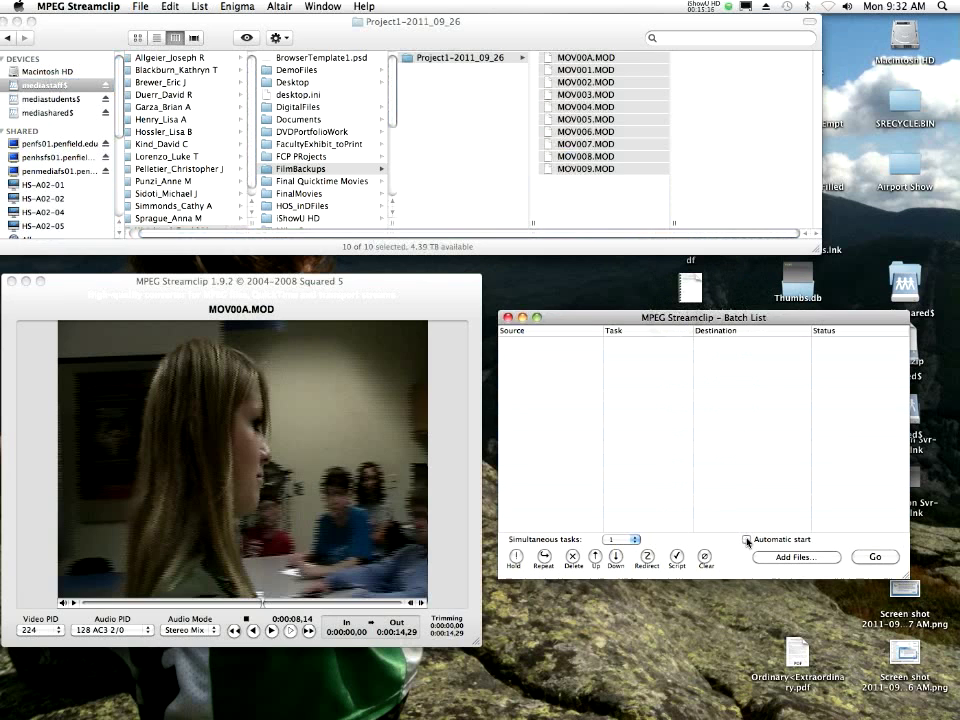
pyautogui.click(620, 34)
pyautogui.click(620, 34)
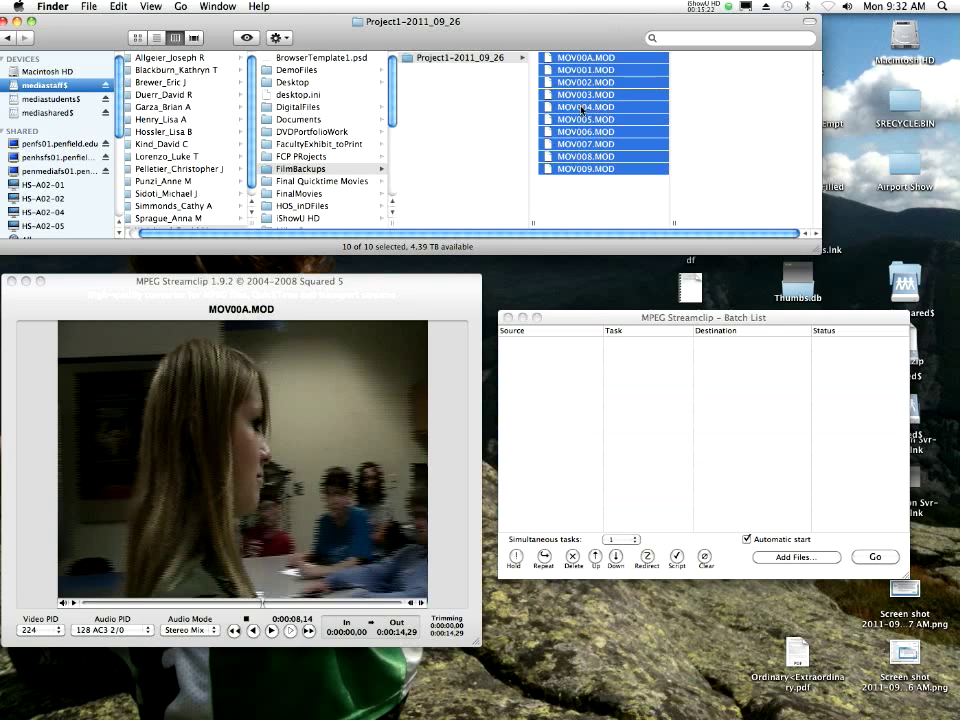
# - Add the ten MOD clips as an Export to QuickTime task with Join all the files unchecked
pyautogui.moveTo(589, 113); pyautogui.dragTo(580, 415)
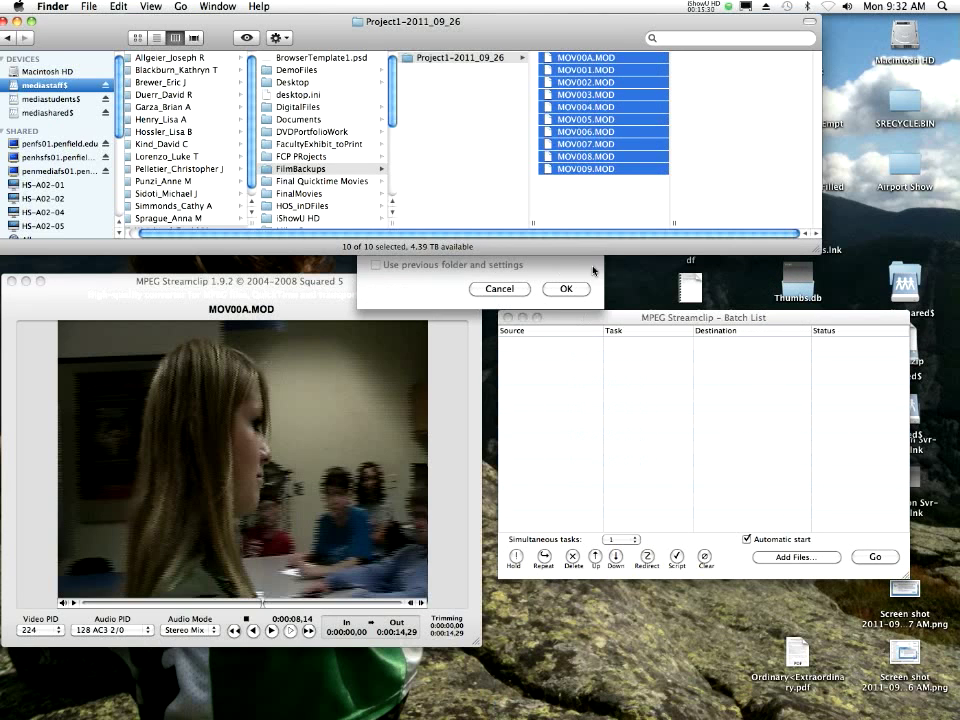
pyautogui.moveTo(485, 162); pyautogui.dragTo(451, 211)
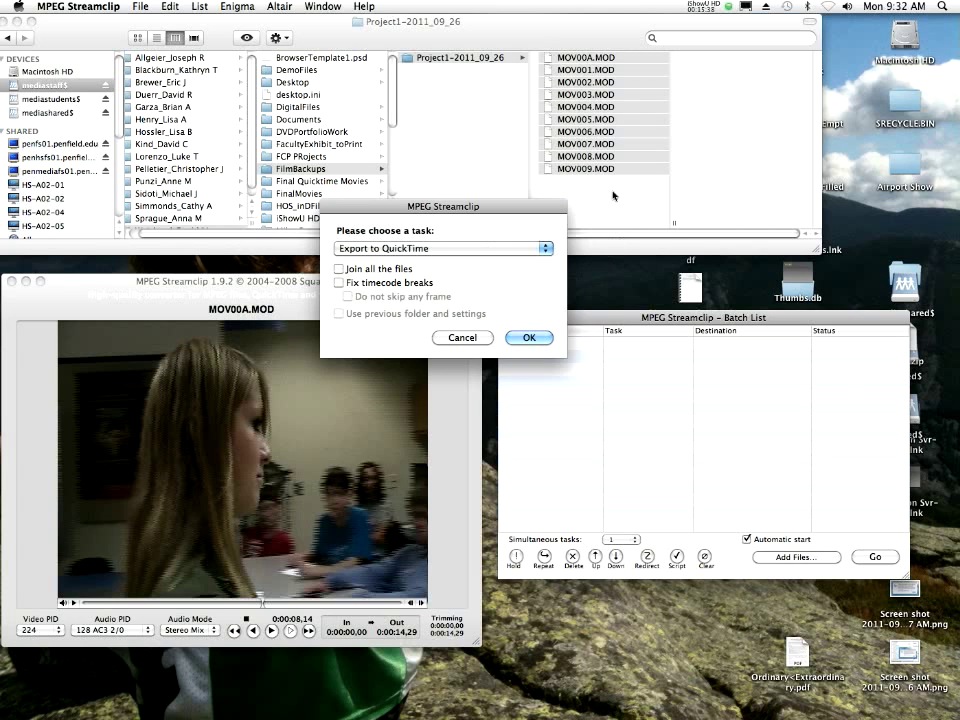
pyautogui.moveTo(486, 198); pyautogui.dragTo(516, 195)
pyautogui.moveTo(491, 712)
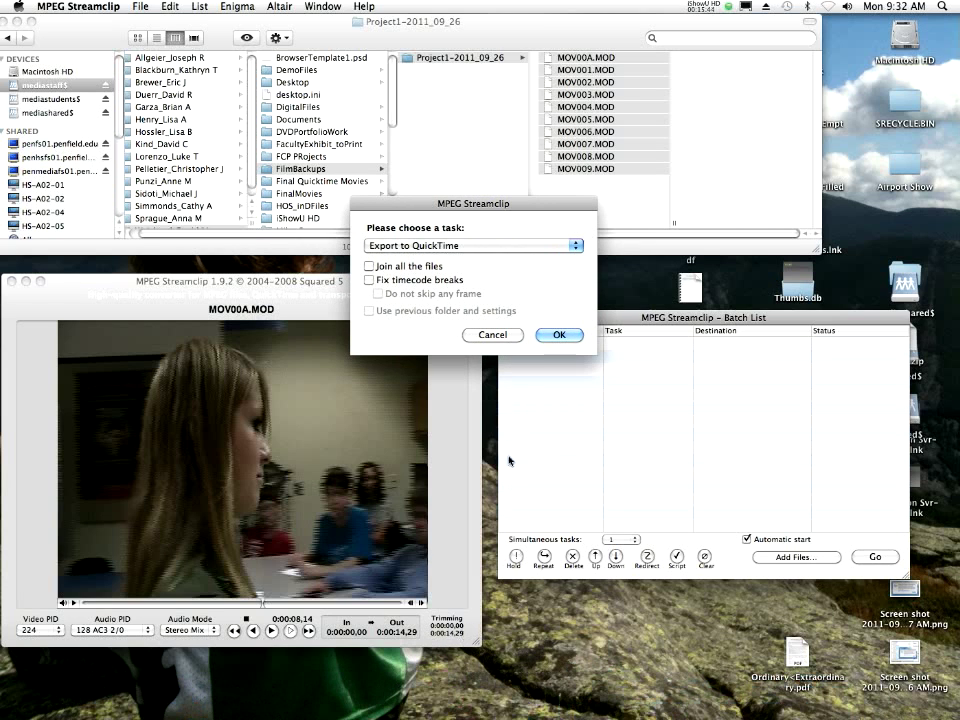
pyautogui.moveTo(481, 208); pyautogui.dragTo(485, 194)
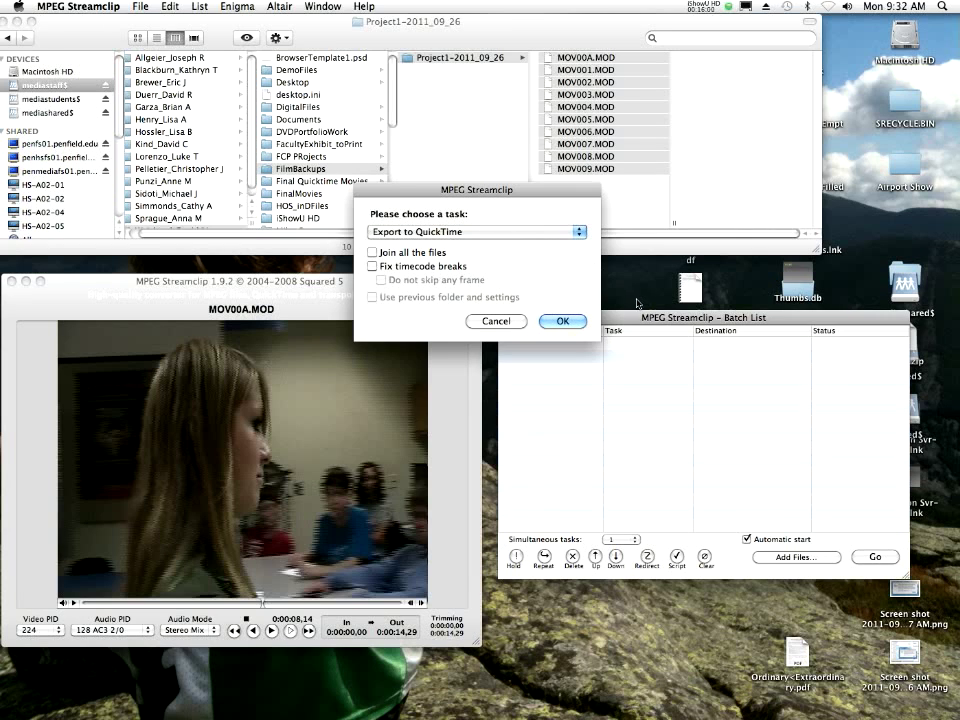
pyautogui.click(411, 253)
pyautogui.click(409, 253)
pyautogui.click(566, 322)
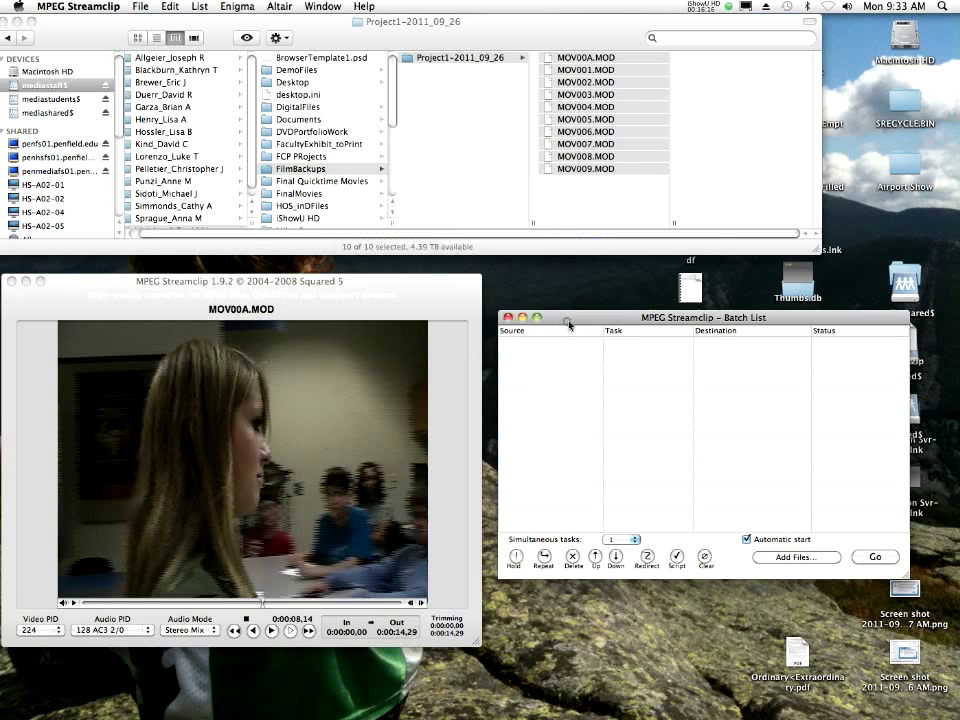
pyautogui.moveTo(485, 108); pyautogui.dragTo(386, 106)
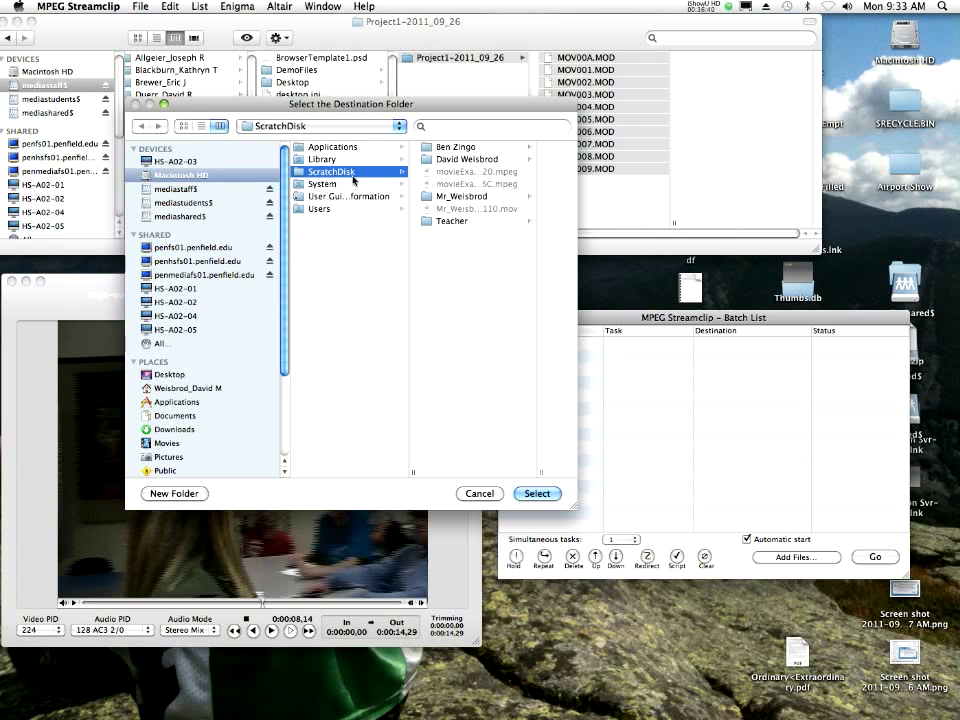
# - Go to ScratchDisk > Final Cut Pro Documents > Capture Scratch and name a new folder Project1-2011_09_26
pyautogui.click(469, 160)
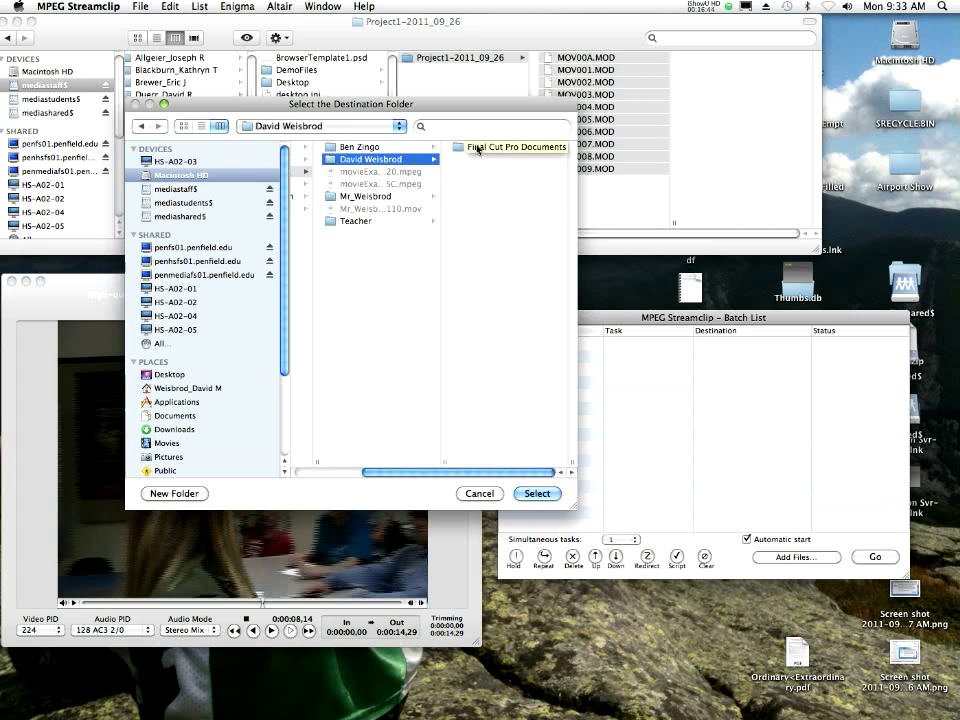
pyautogui.click(477, 148)
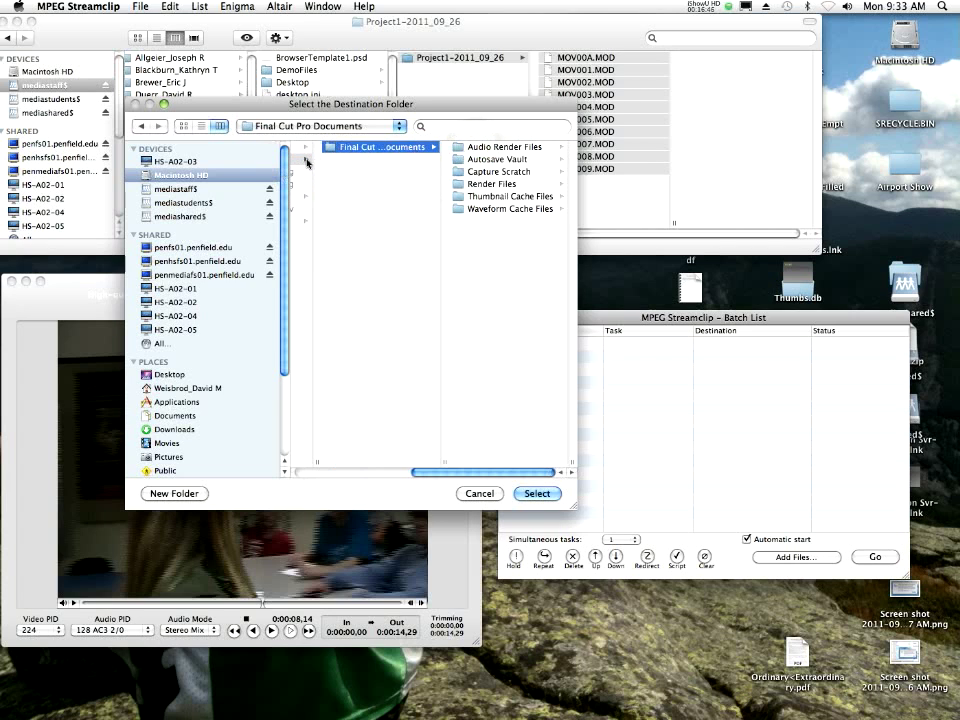
pyautogui.moveTo(525, 471); pyautogui.dragTo(300, 455)
pyautogui.click(140, 175)
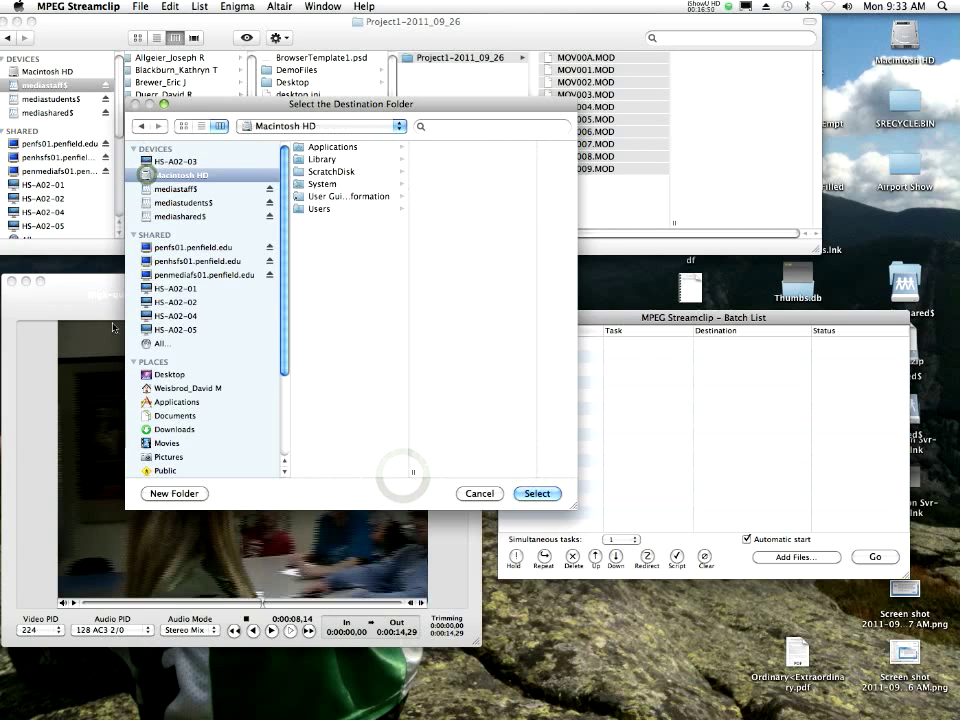
pyautogui.click(340, 172)
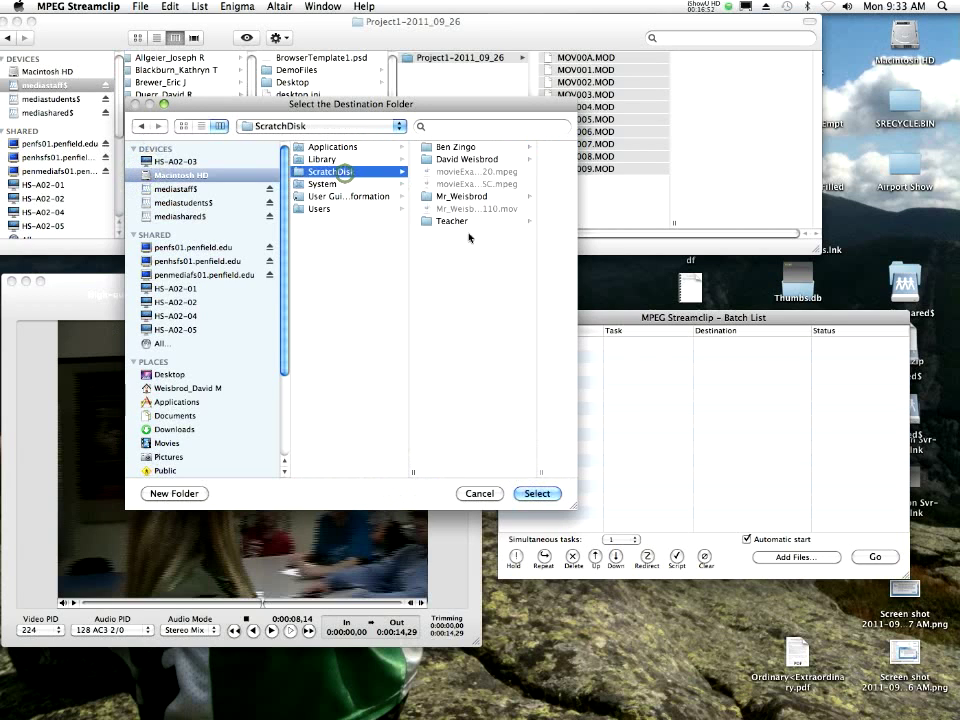
pyautogui.click(464, 159)
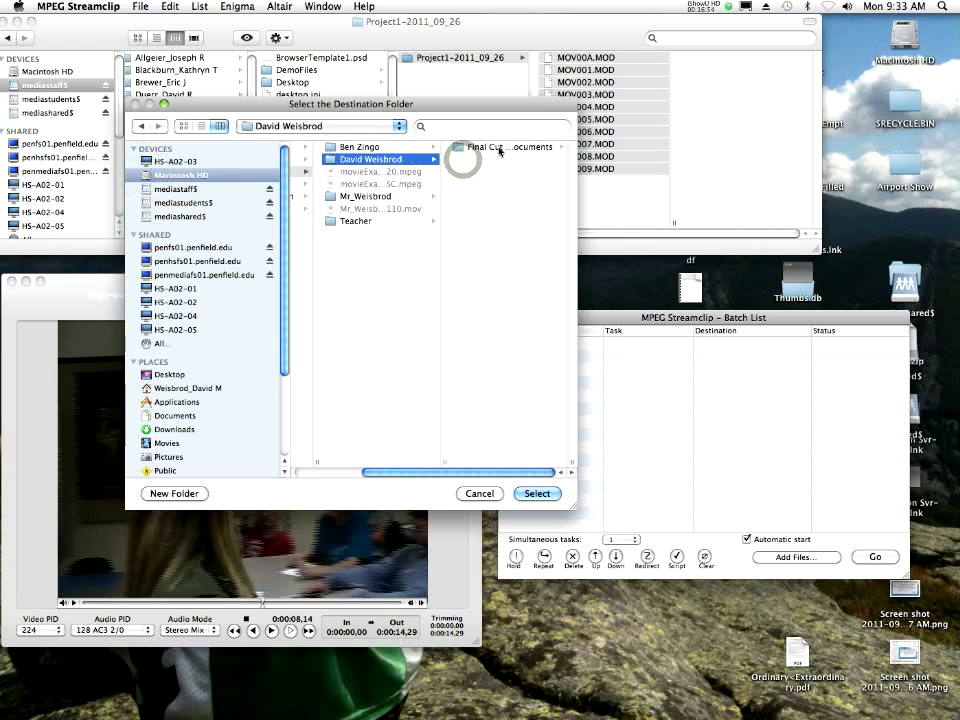
pyautogui.click(499, 148)
pyautogui.click(499, 171)
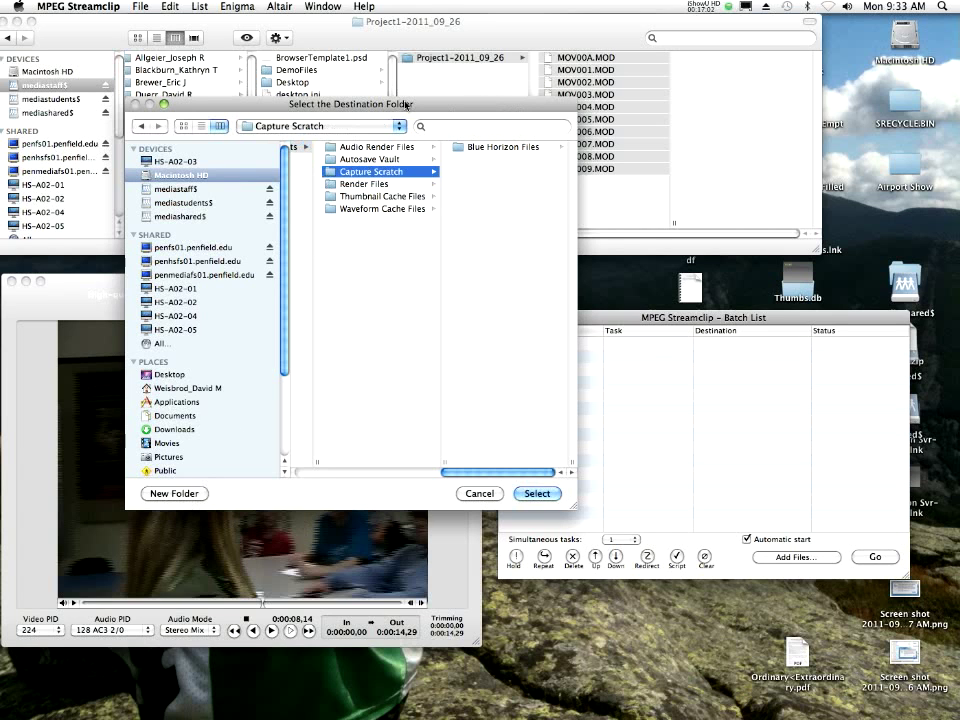
pyautogui.moveTo(407, 103); pyautogui.dragTo(469, 189)
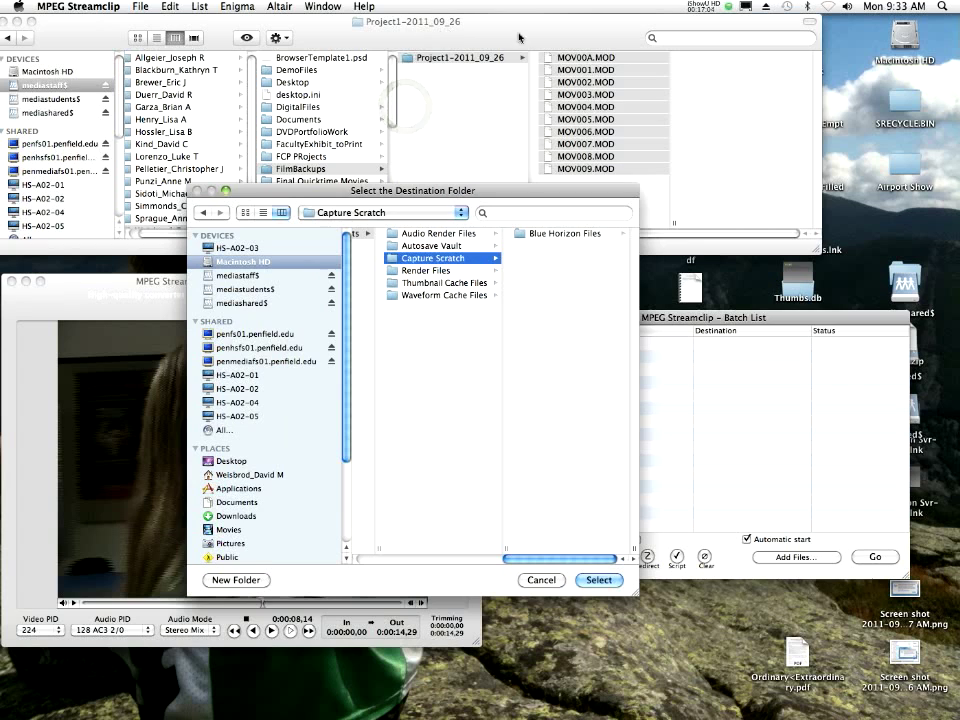
pyautogui.click(253, 581)
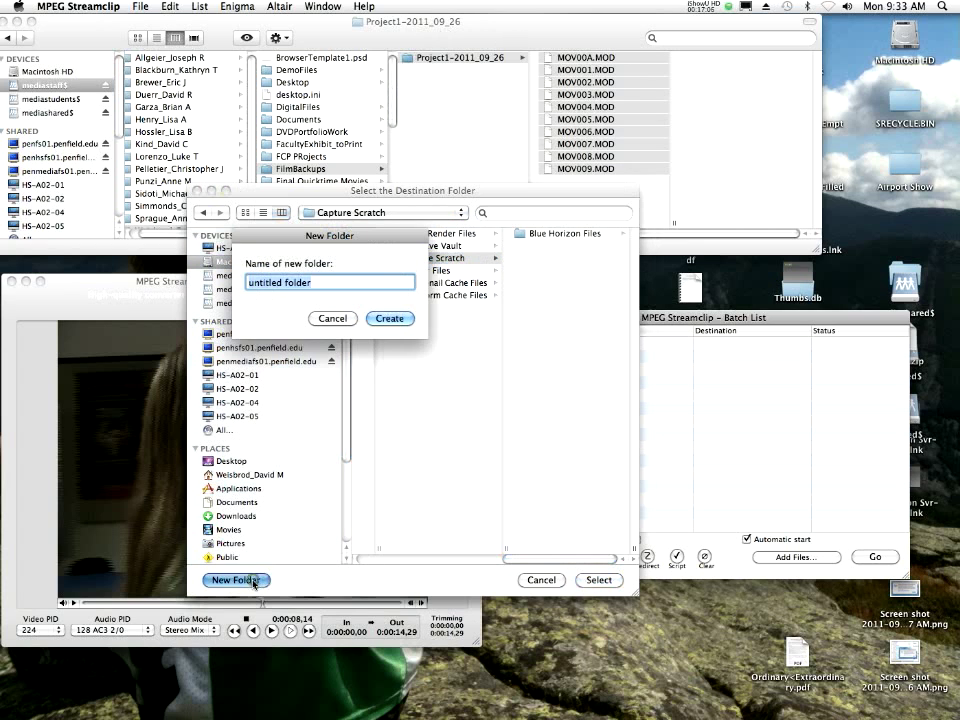
pyautogui.write('Project')
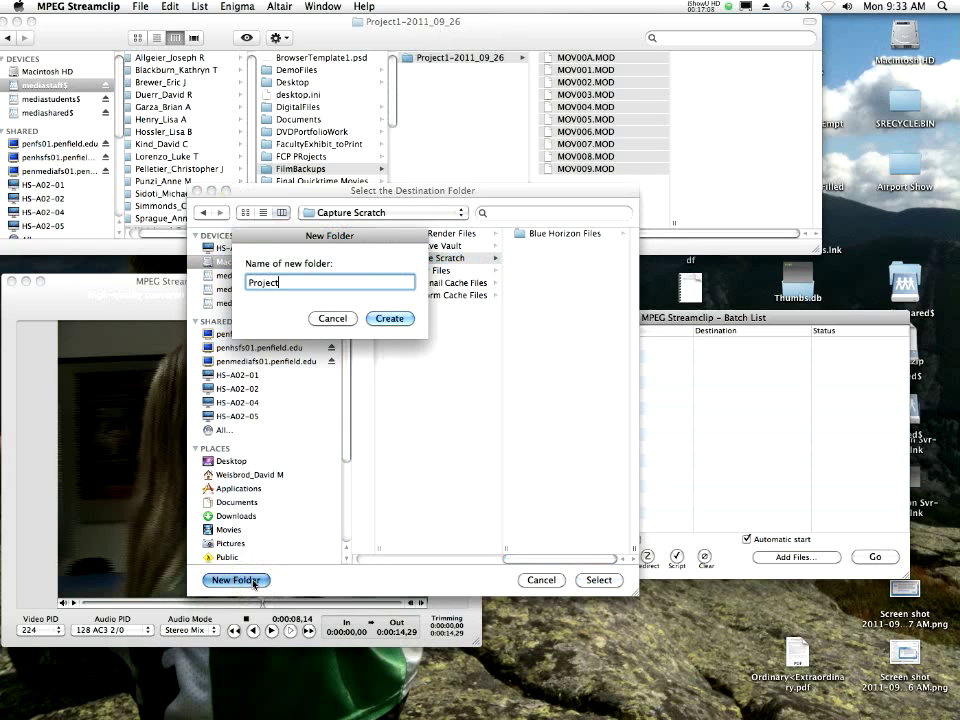
pyautogui.write('1-2011_09_26')
# - Create the Project1-2011_09_26 folder and use it as the export destination
pyautogui.click(389, 318)
pyautogui.click(599, 580)
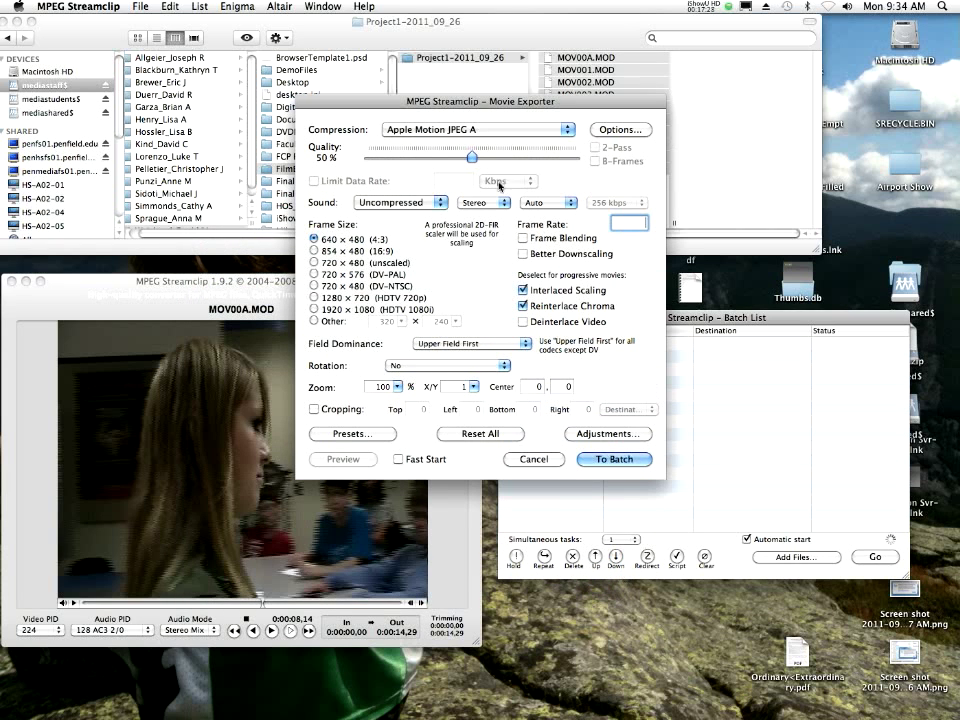
pyautogui.moveTo(450, 102); pyautogui.dragTo(455, 129)
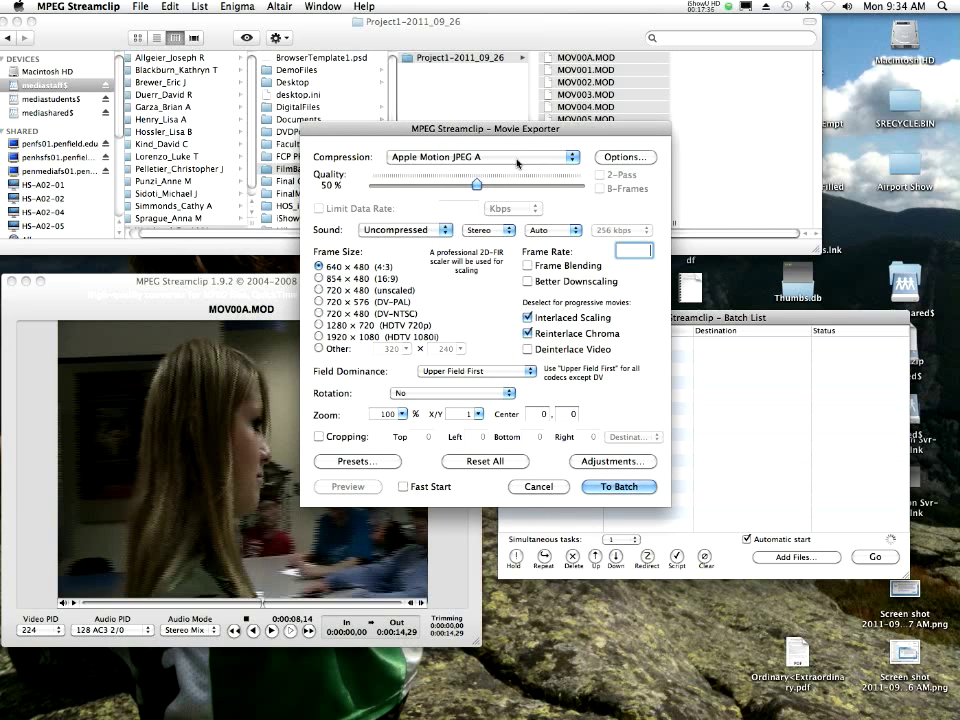
# - Set the Movie Exporter compression to Apple DV/DVCPRO - NTSC with 100 % quality
pyautogui.click(517, 163)
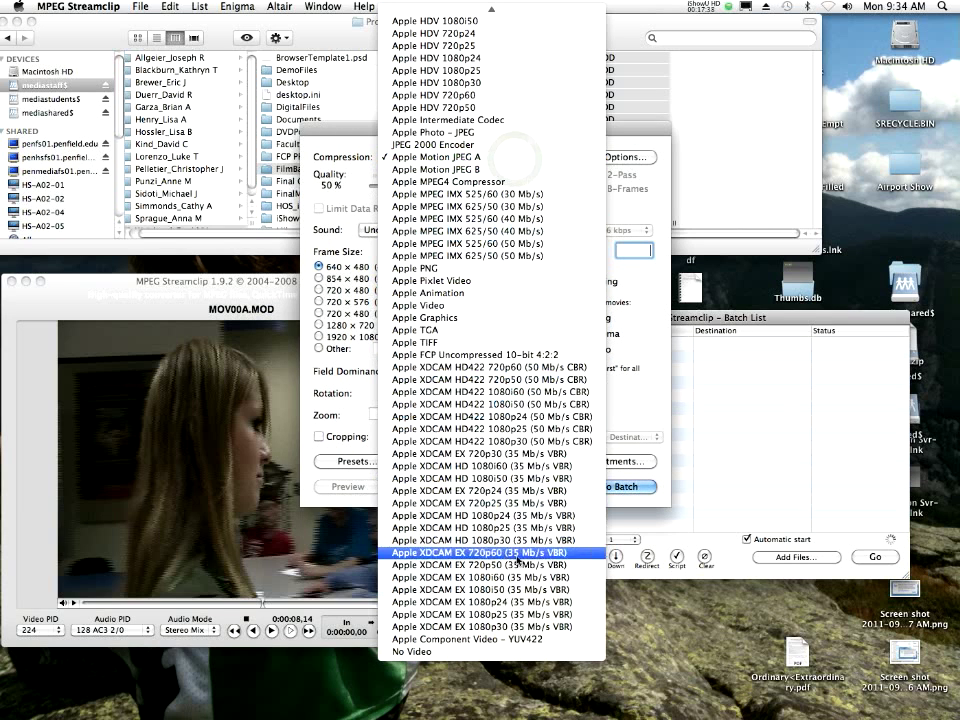
pyautogui.moveTo(493, 6)
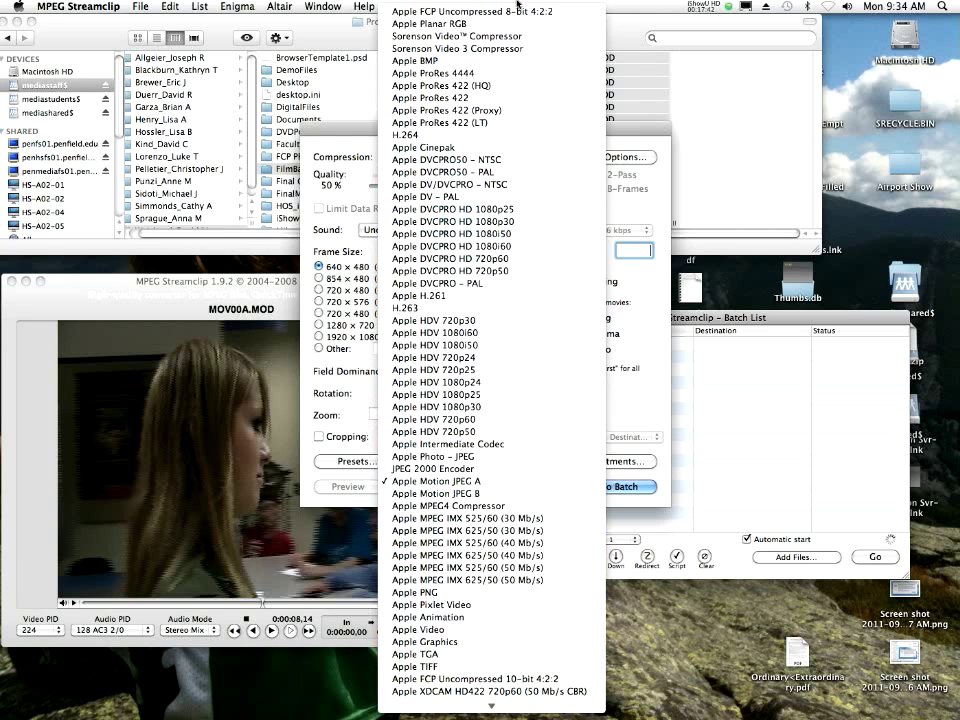
pyautogui.click(500, 190)
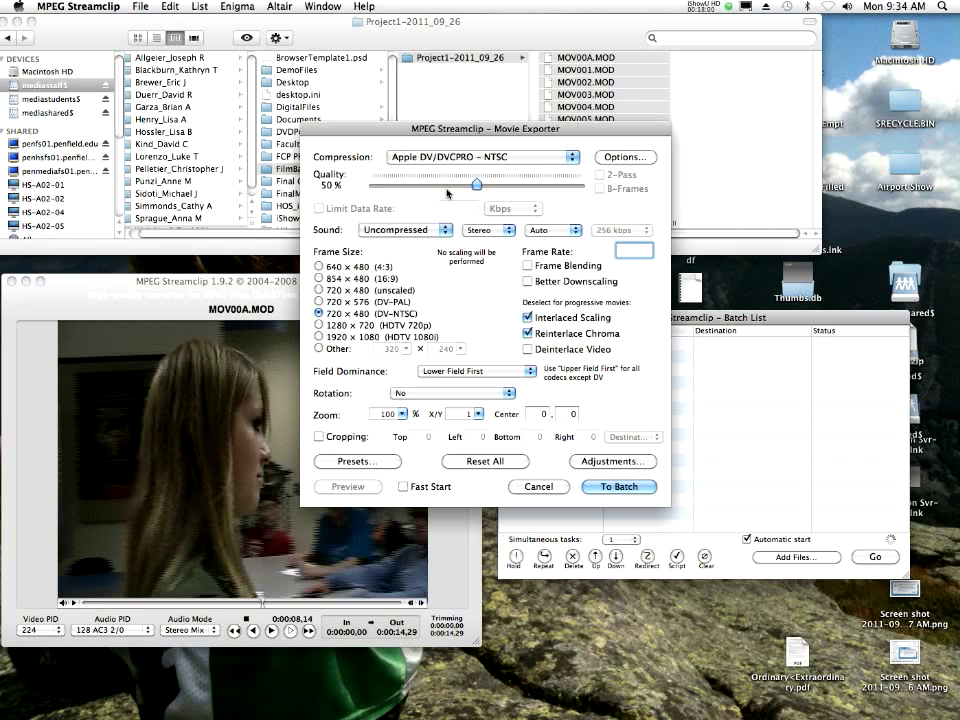
pyautogui.moveTo(476, 185); pyautogui.dragTo(656, 187)
# - Set DV Options to Interlaced scan and 16:9 aspect ratio, then enable Deinterlace Video
pyautogui.click(628, 156)
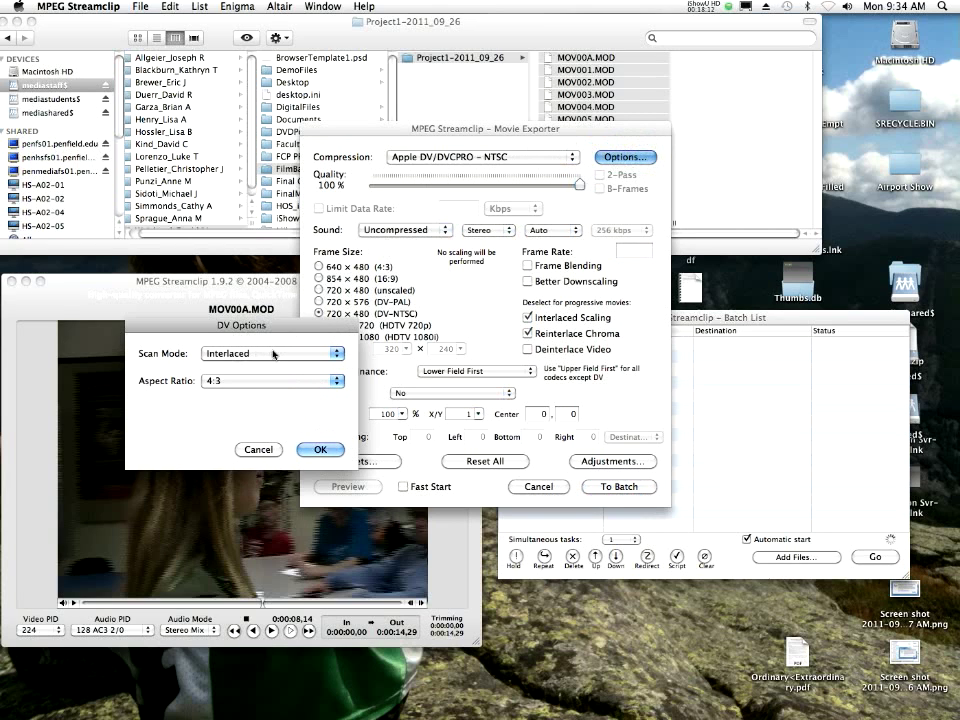
pyautogui.click(273, 352)
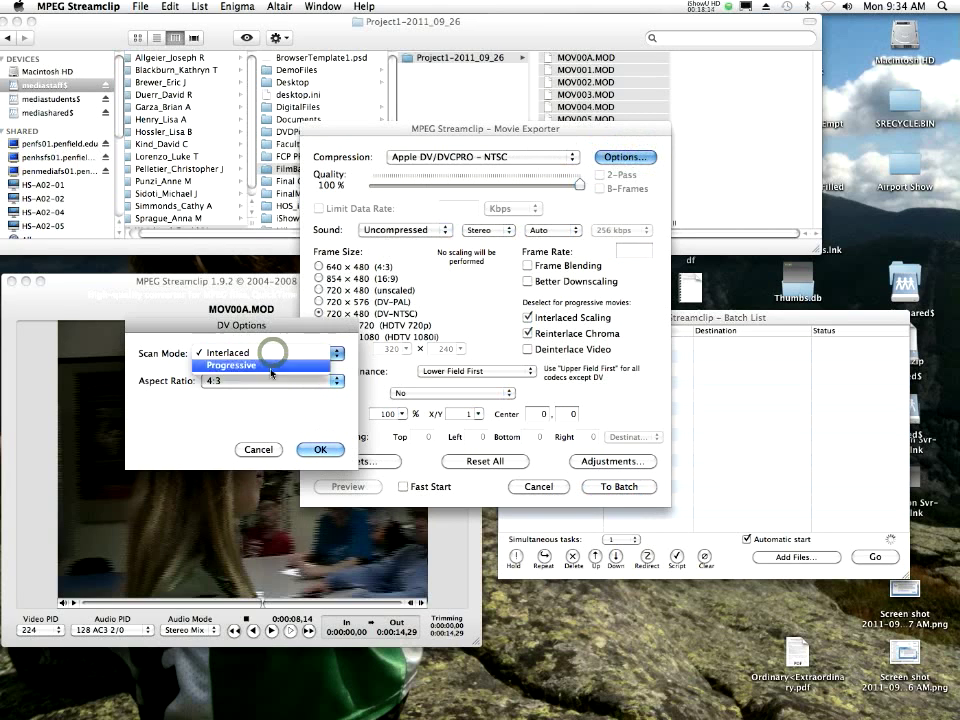
pyautogui.click(282, 350)
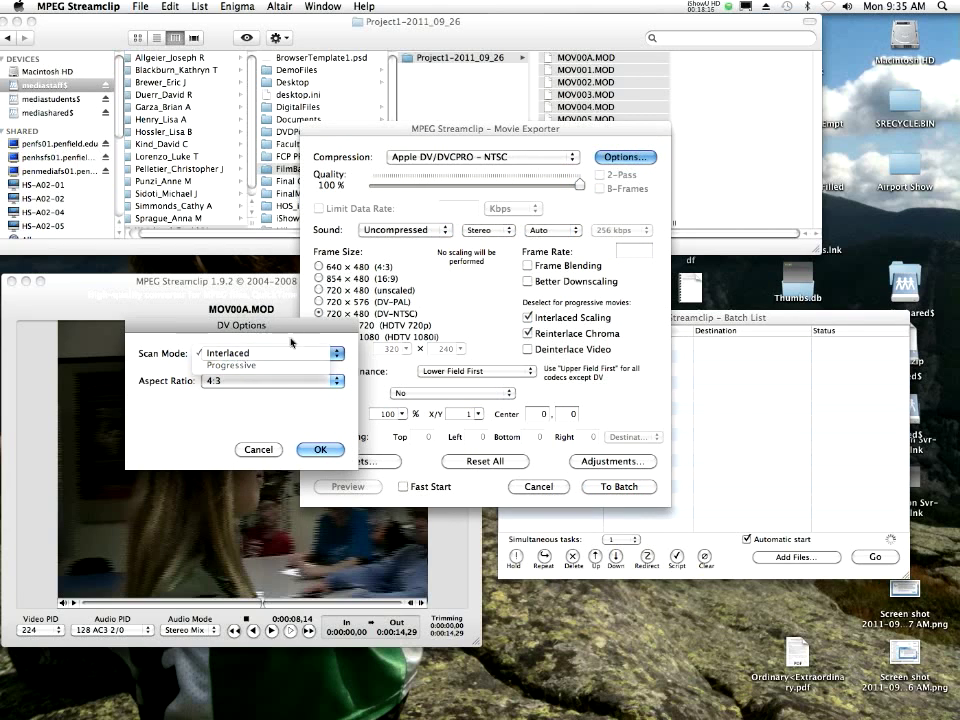
pyautogui.click(247, 384)
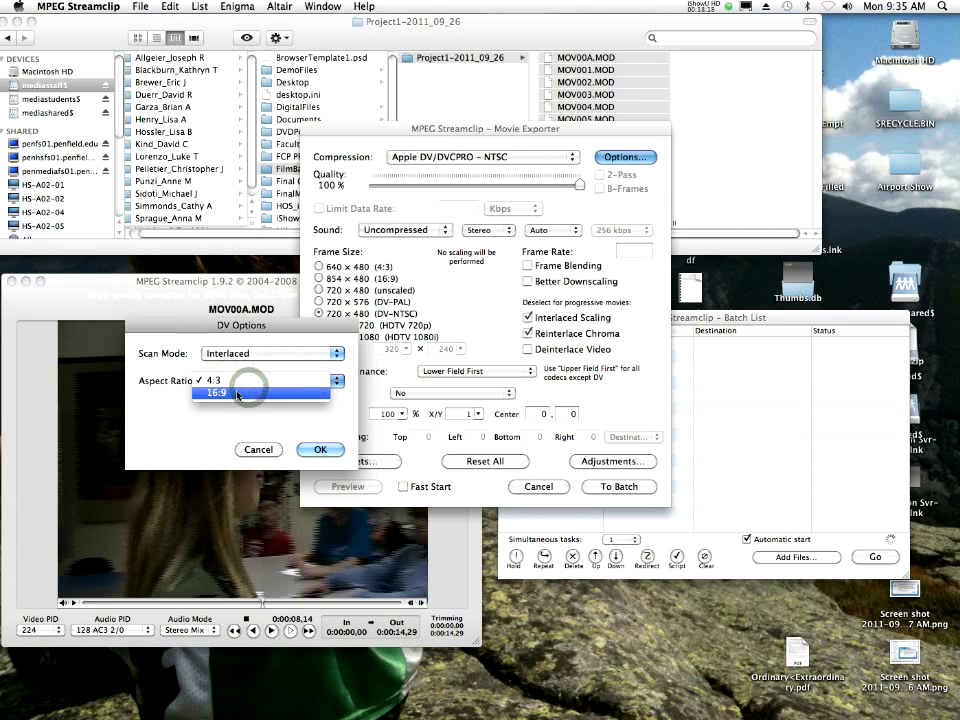
pyautogui.click(248, 393)
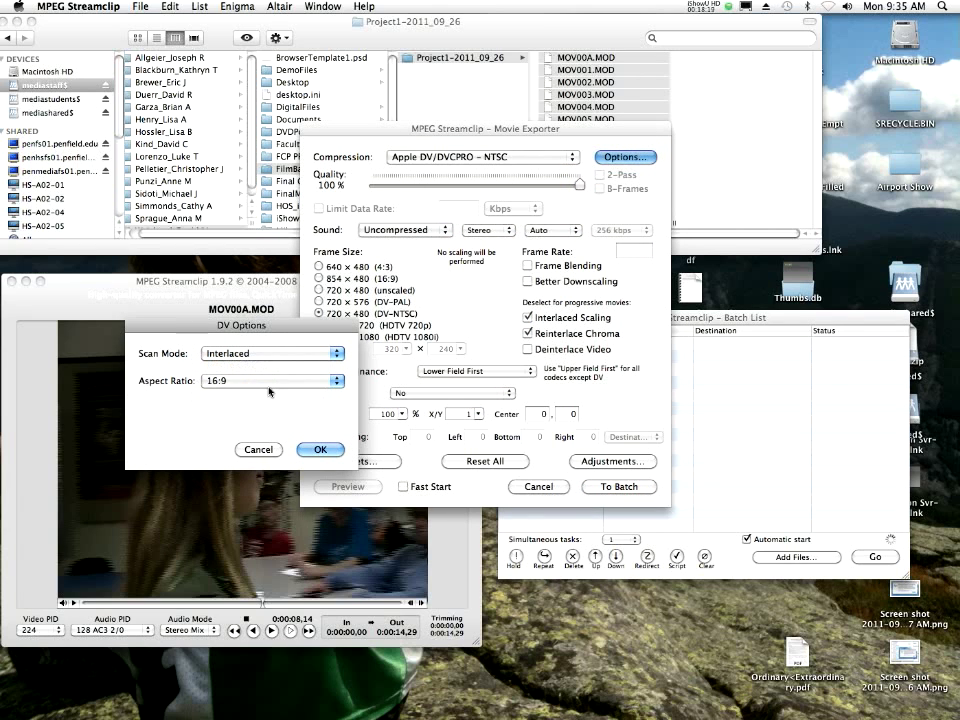
pyautogui.click(322, 449)
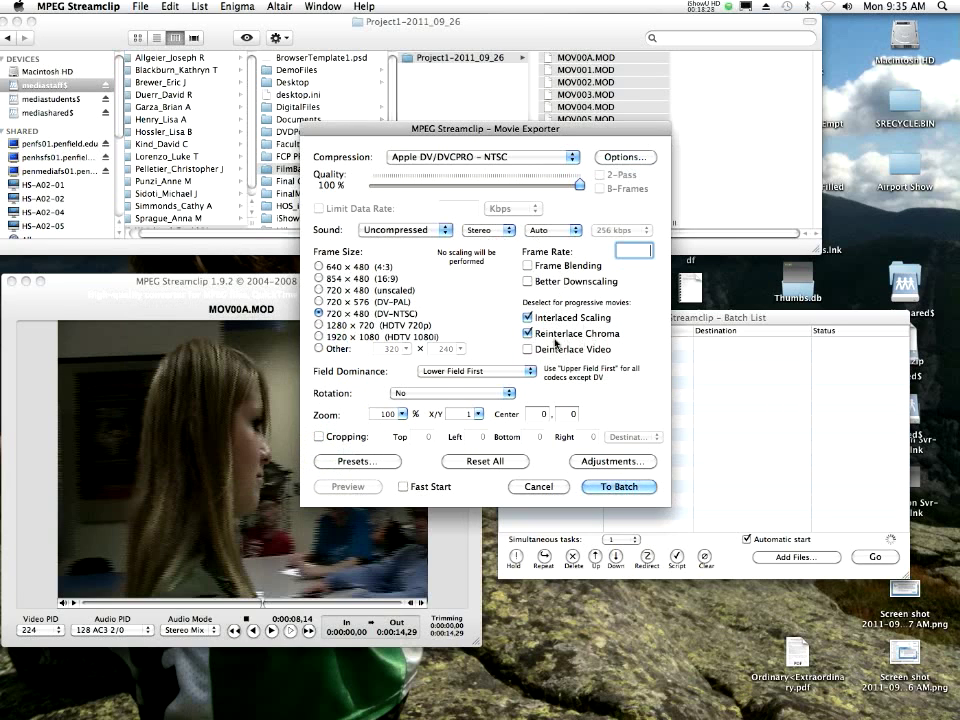
pyautogui.click(528, 349)
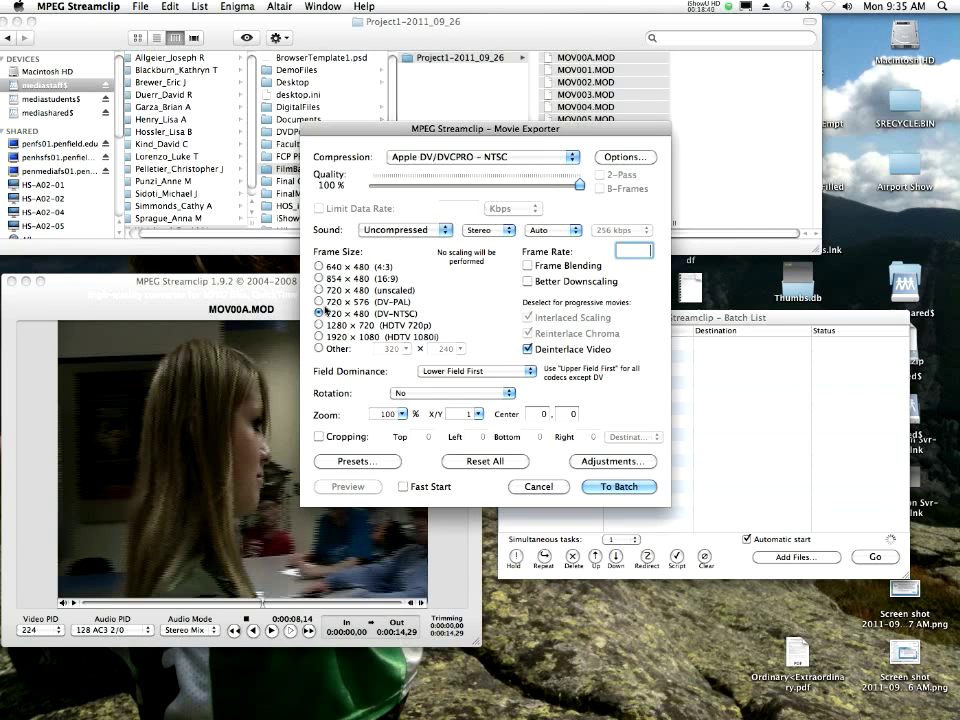
# - Keep DV/DVCPRO NTSC compression and reconfirm the 16:9 aspect ratio in DV Options
pyautogui.click(438, 160)
pyautogui.click(436, 162)
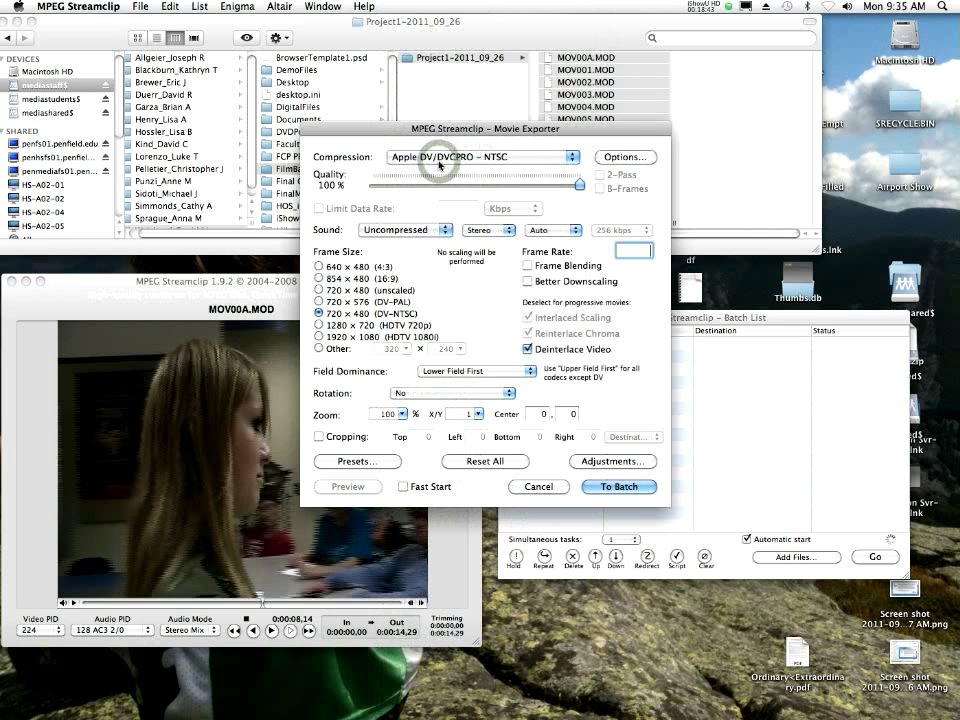
pyautogui.click(622, 157)
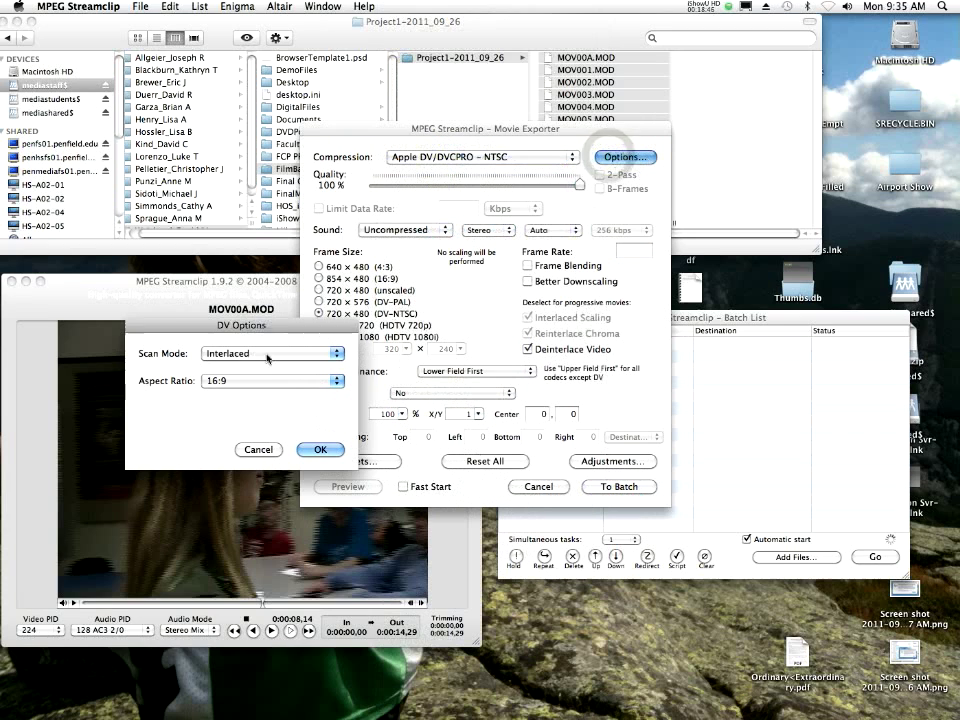
pyautogui.click(253, 379)
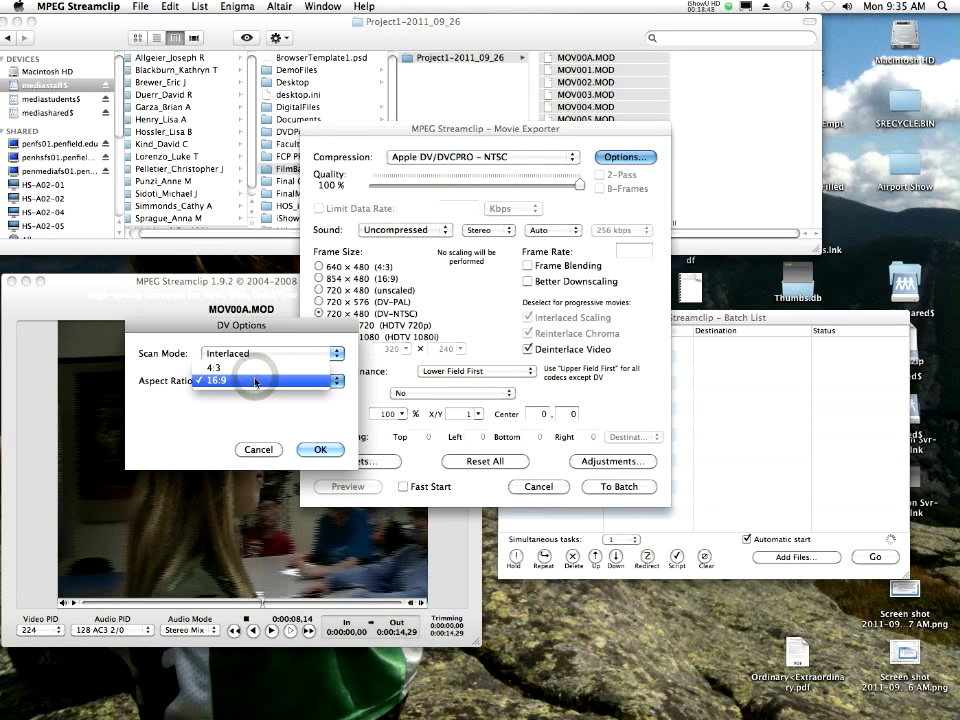
pyautogui.click(255, 380)
pyautogui.click(256, 381)
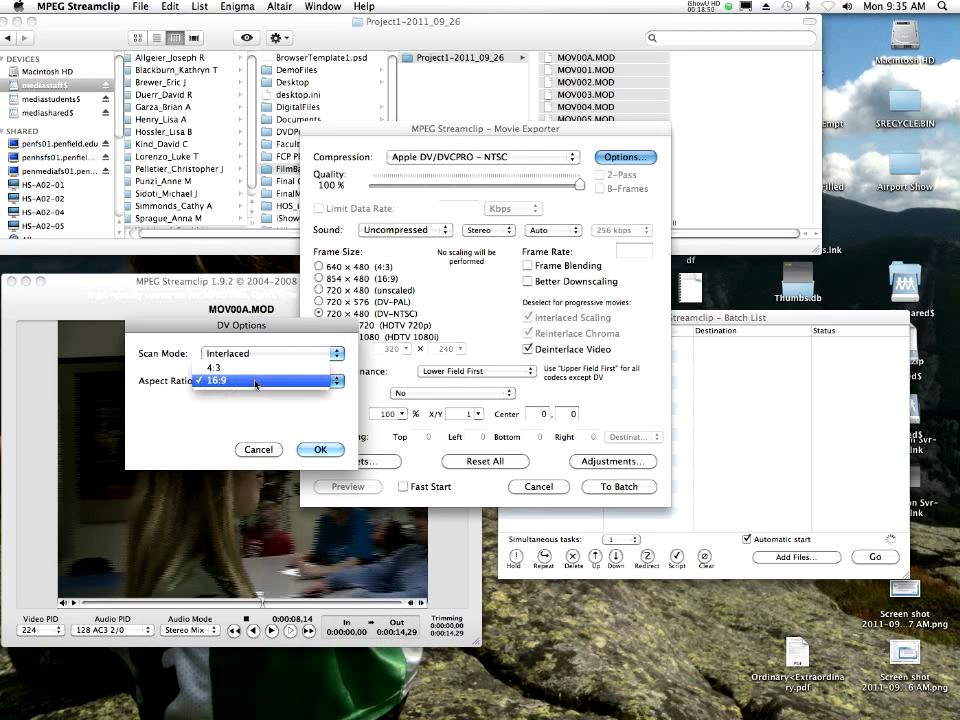
pyautogui.click(254, 366)
pyautogui.click(255, 381)
pyautogui.click(255, 390)
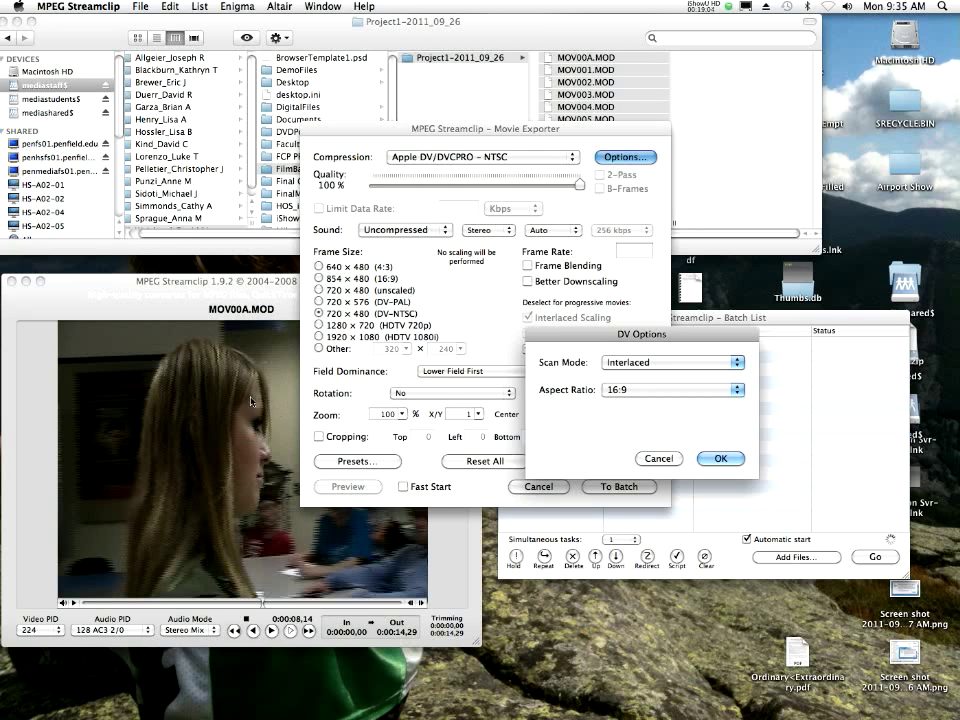
pyautogui.click(720, 458)
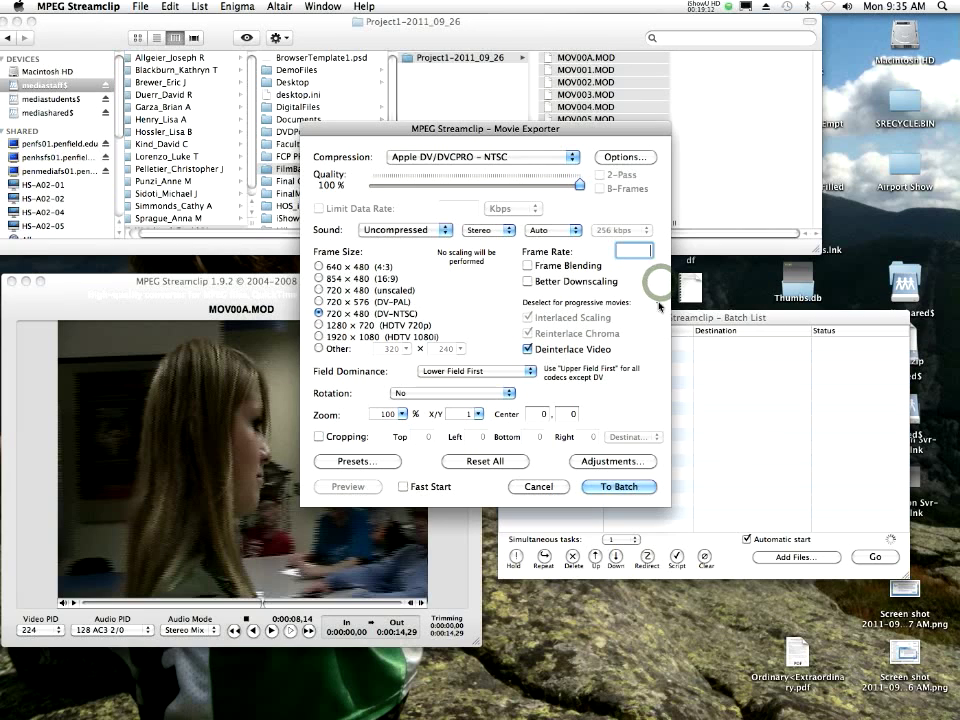
# - Start the batch export To Batch and stop it after MOV00A through MOV003 finish
pyautogui.click(620, 487)
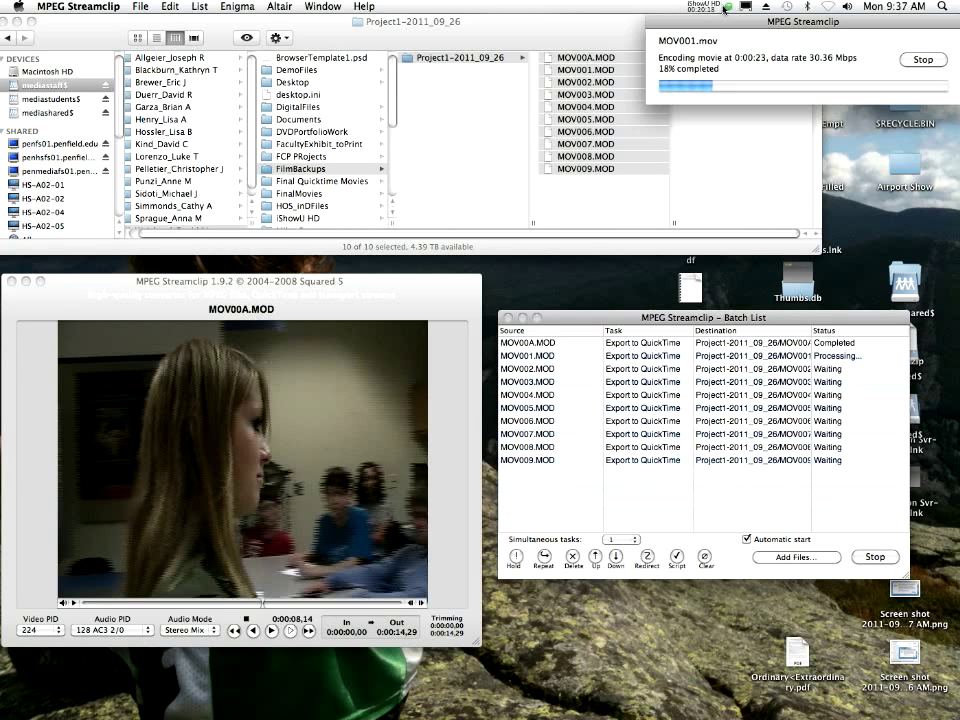
pyautogui.click(715, 8)
pyautogui.click(728, 48)
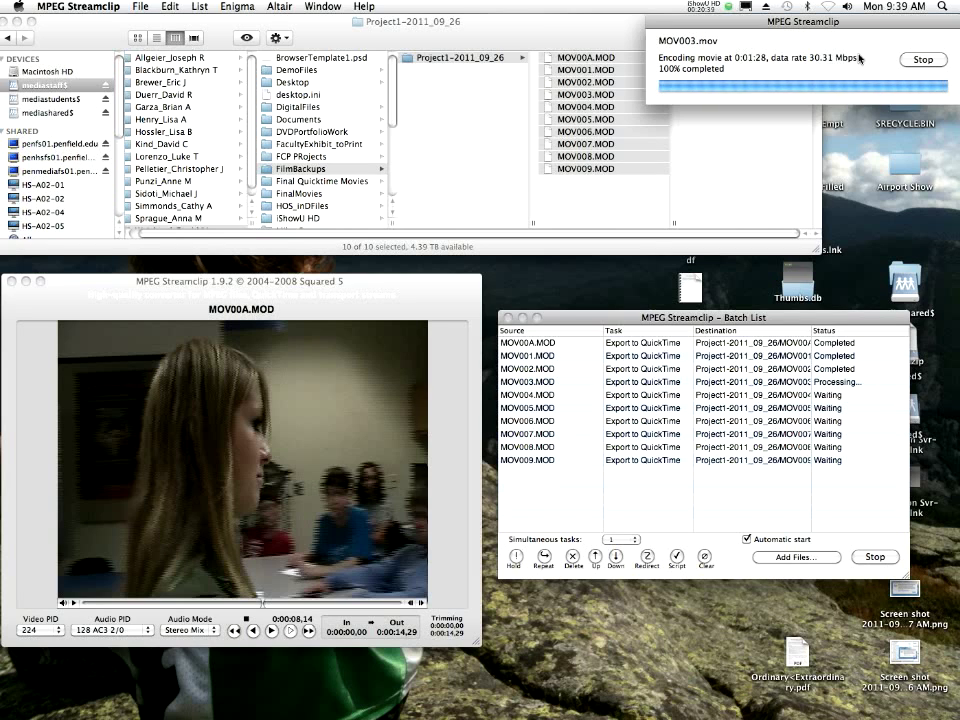
pyautogui.click(921, 60)
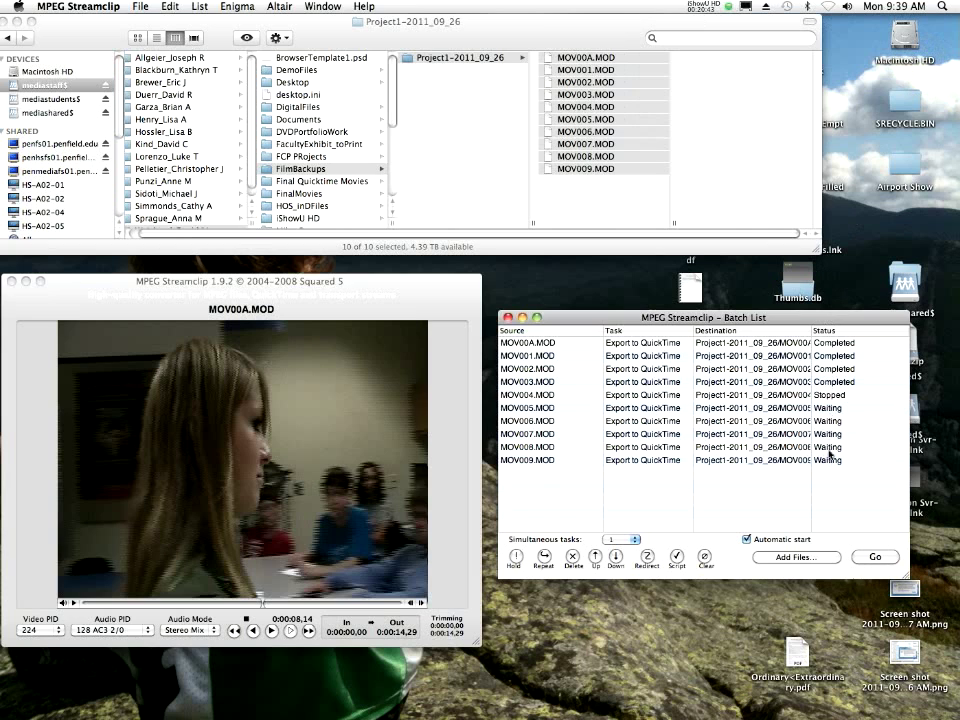
pyautogui.click(595, 236)
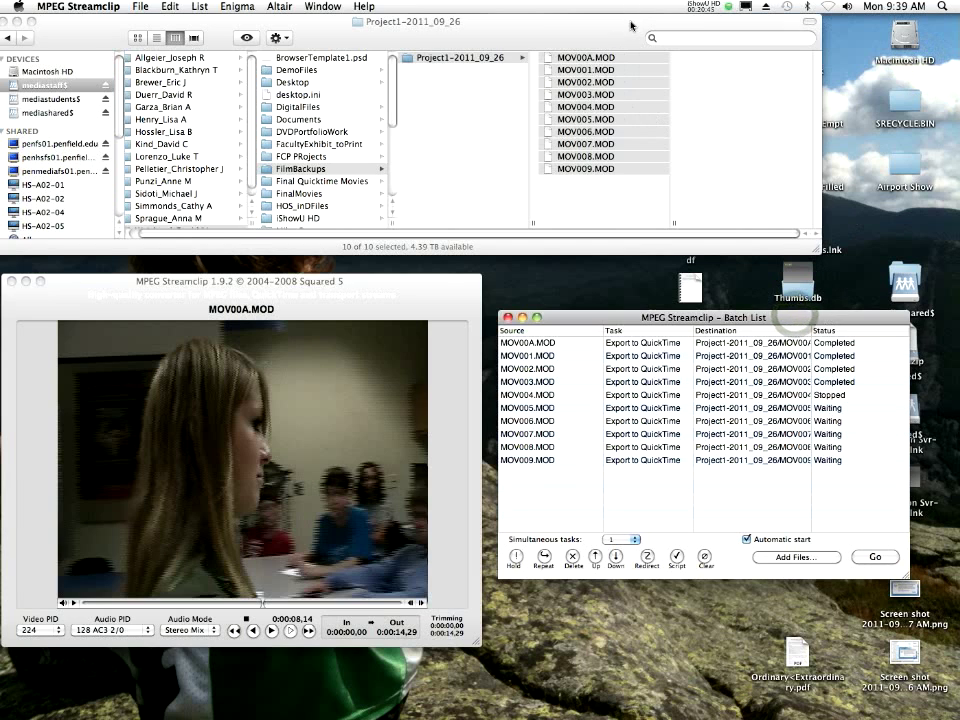
# - Select MOV00A.MOD alone, then open Macintosh HD in a widened column-view window
pyautogui.click(634, 197)
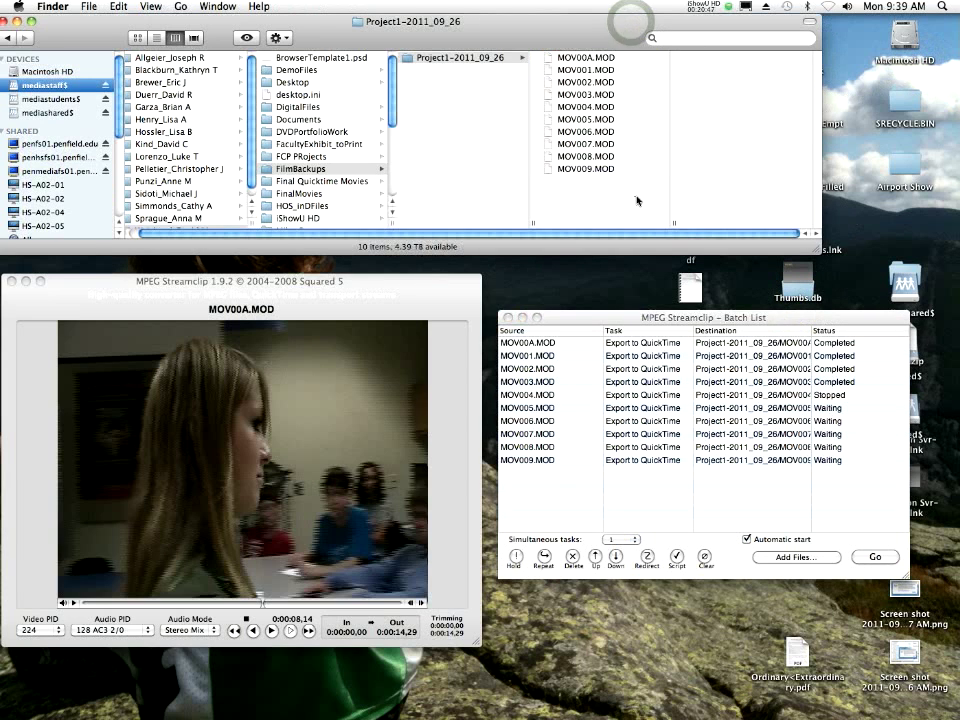
pyautogui.click(603, 58)
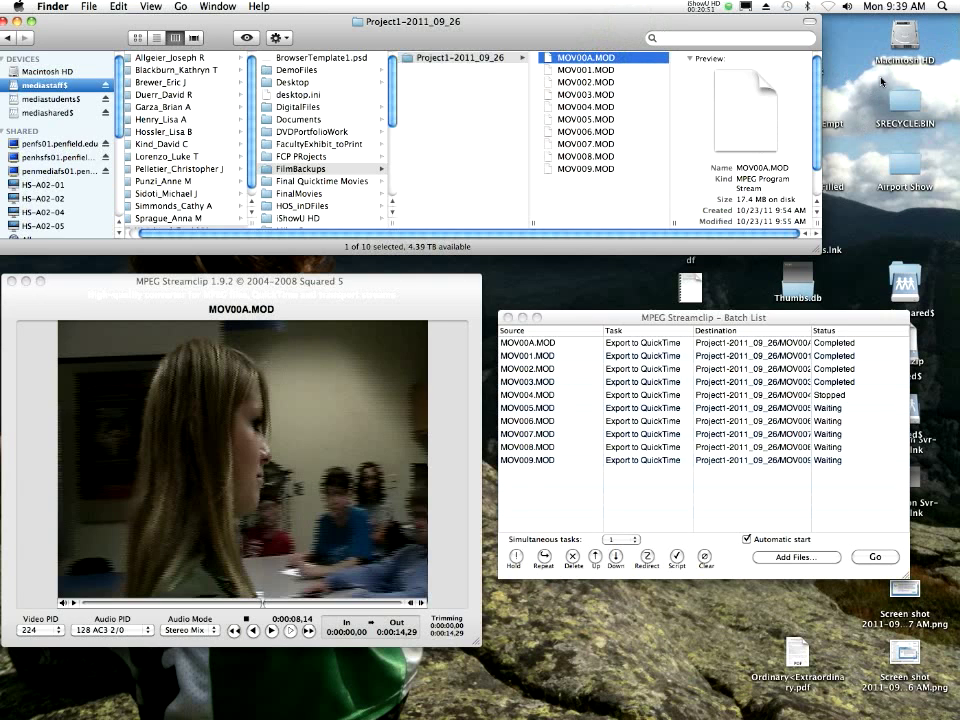
pyautogui.doubleClick(901, 42)
pyautogui.moveTo(830, 30); pyautogui.dragTo(369, 294)
pyautogui.click(219, 298)
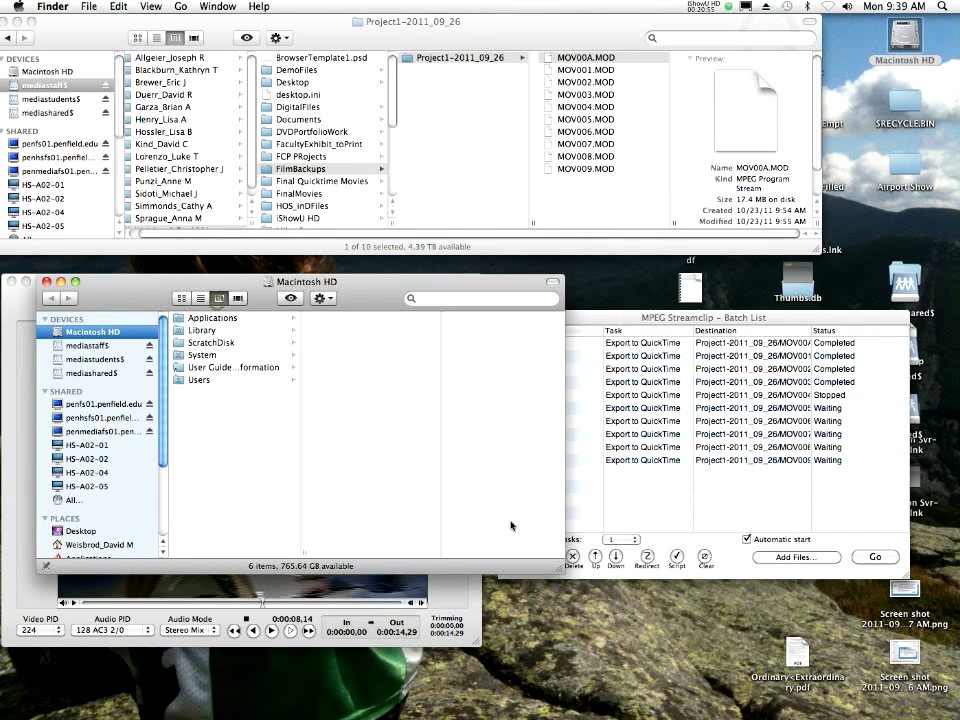
pyautogui.moveTo(556, 573); pyautogui.dragTo(926, 563)
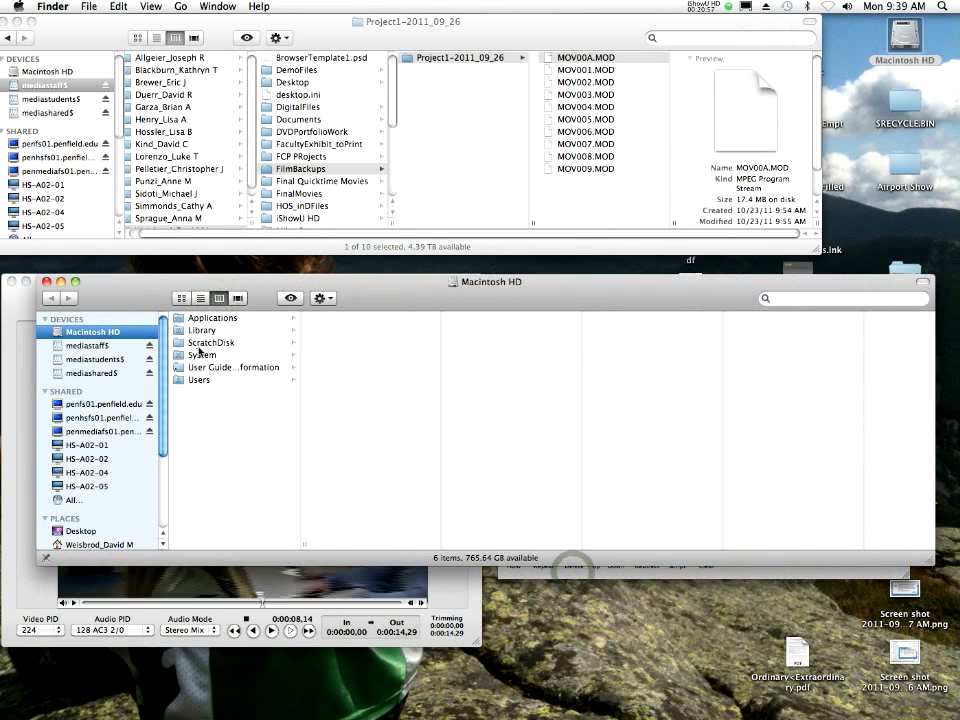
# - Browse ScratchDisk to Capture Scratch > Project1-2011_09_26 and preview the exported MOV00A.mov
pyautogui.click(200, 343)
pyautogui.click(358, 330)
pyautogui.click(515, 318)
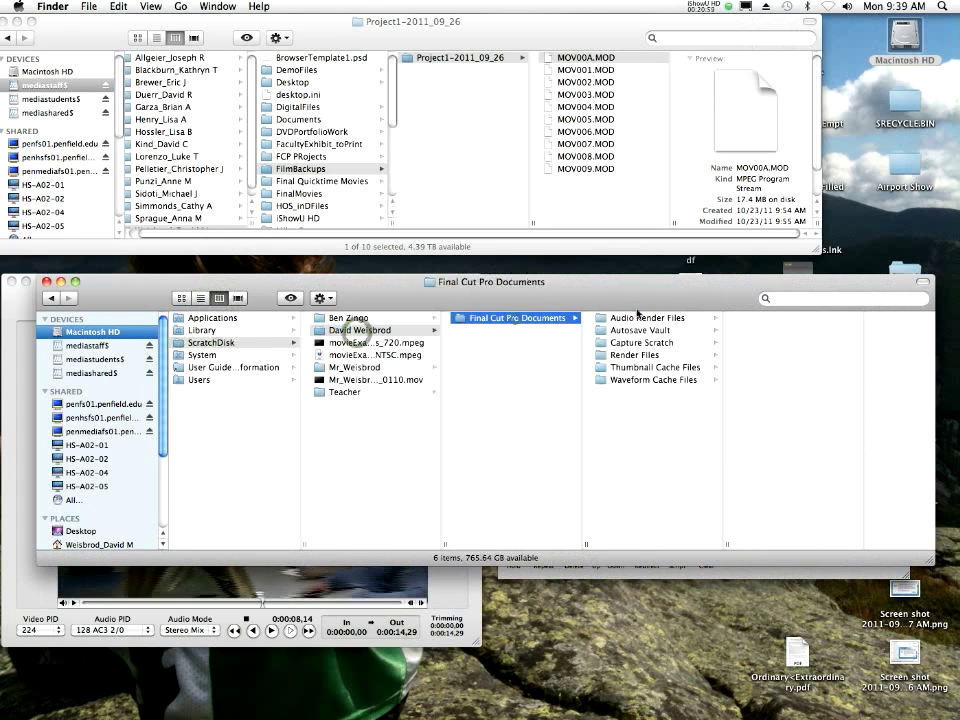
pyautogui.click(655, 344)
pyautogui.click(797, 333)
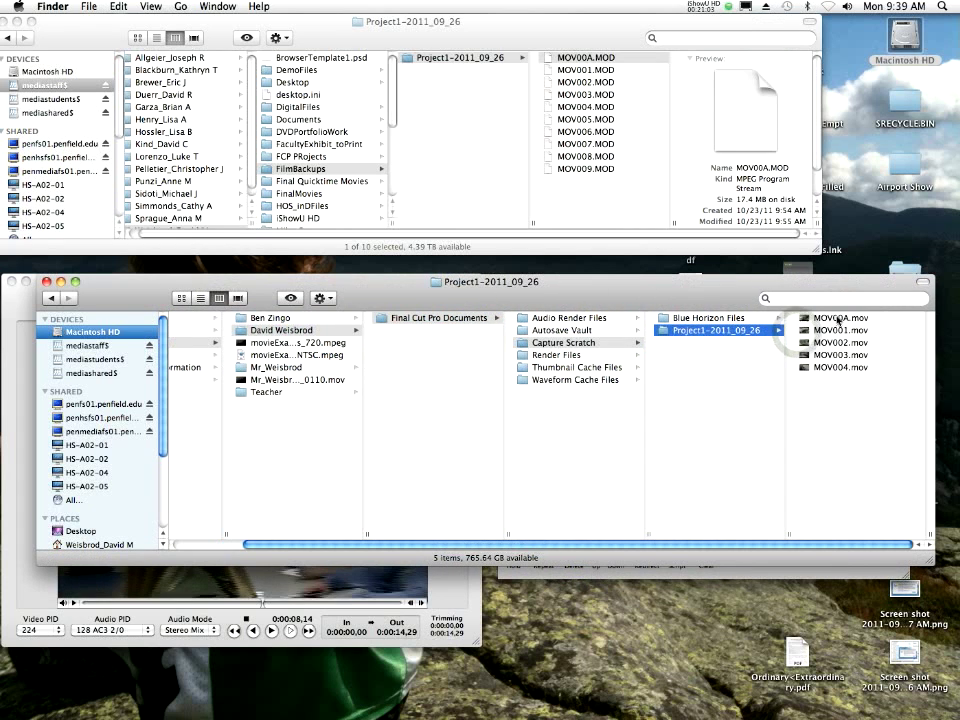
pyautogui.click(828, 320)
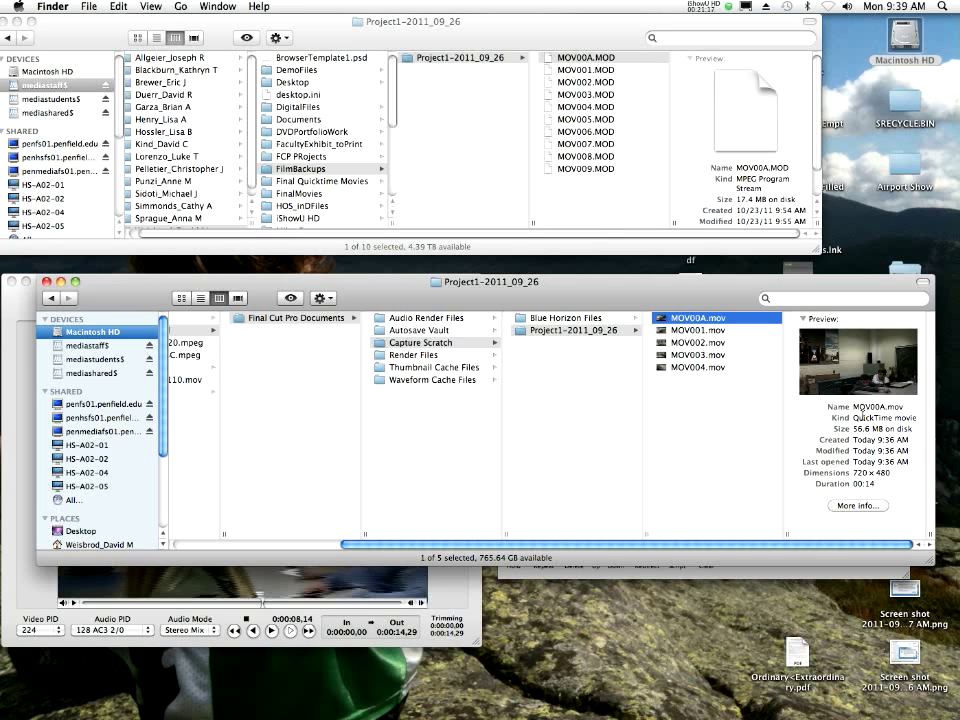
# - Preview the exported MOV001.mov, then inspect the original MOV001.MOD's details
pyautogui.click(710, 331)
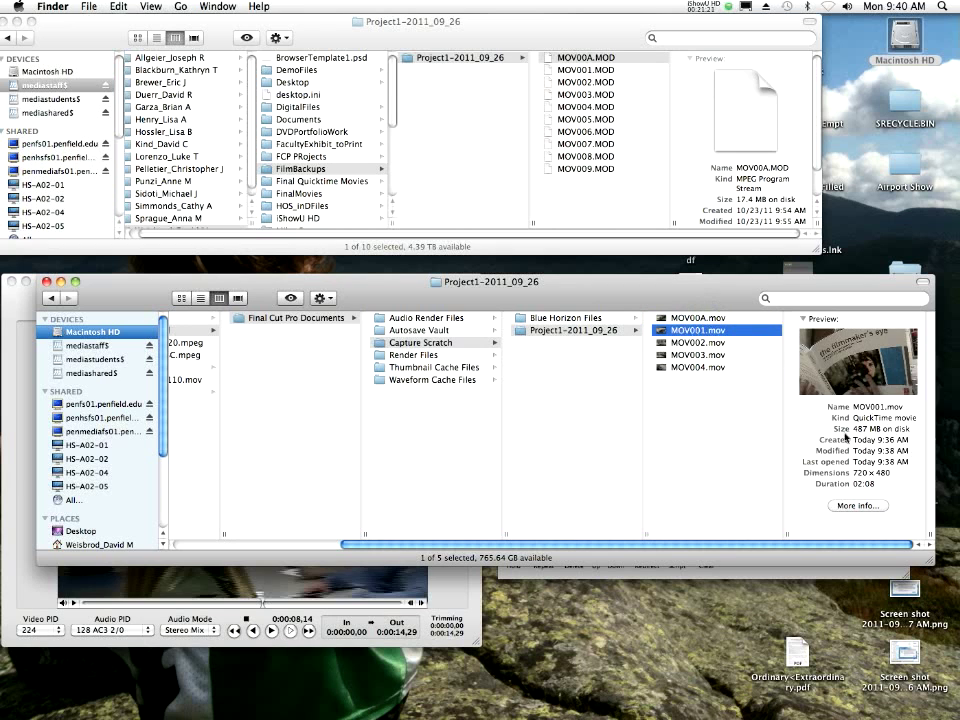
pyautogui.click(598, 35)
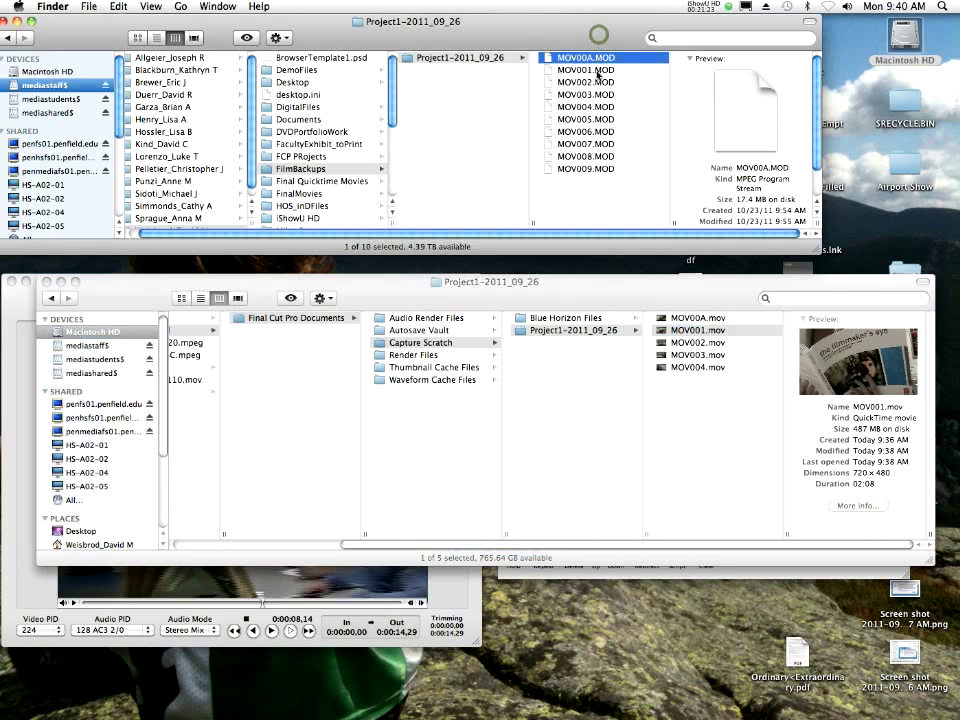
pyautogui.click(598, 71)
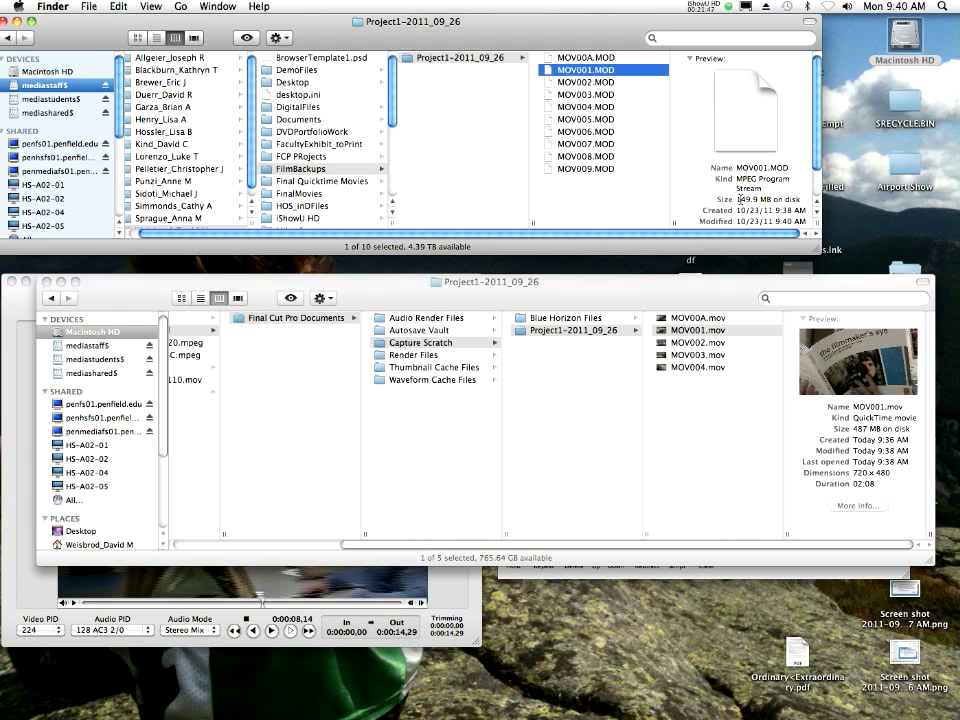
# - Launch Final Cut Pro from the Dock's Applications list and dismiss the External A/V warning
pyautogui.moveTo(905, 700)
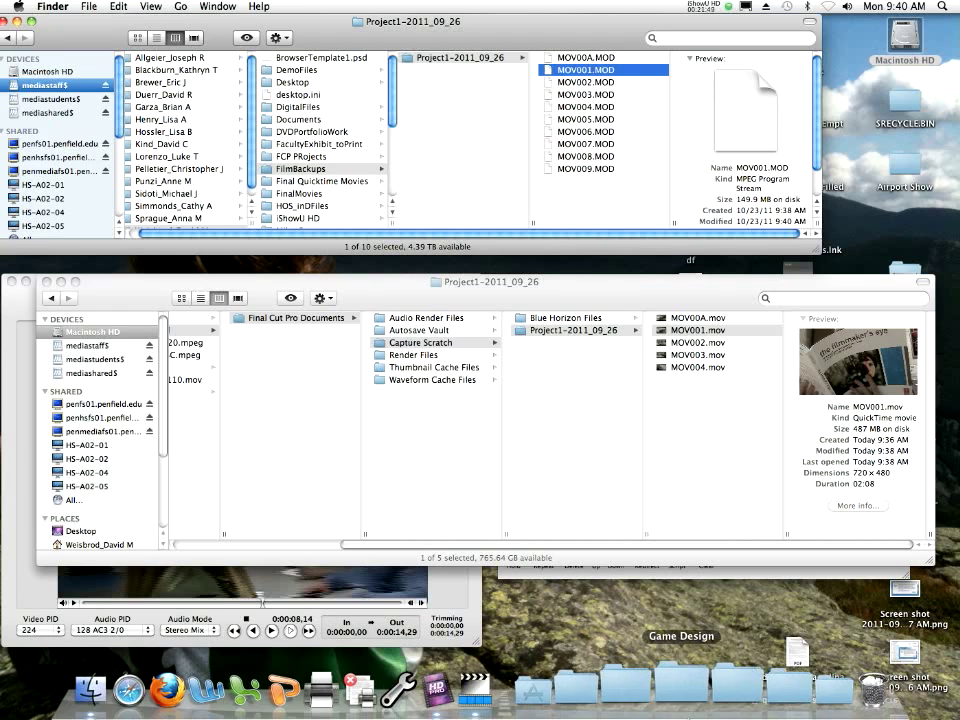
pyautogui.rightClick(653, 695)
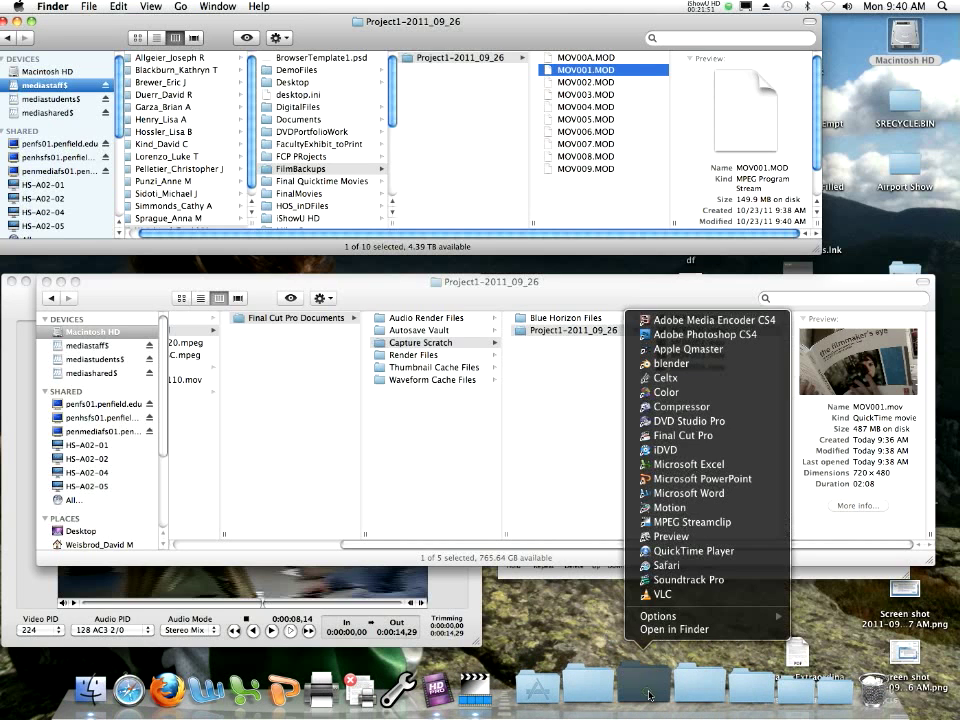
pyautogui.click(692, 423)
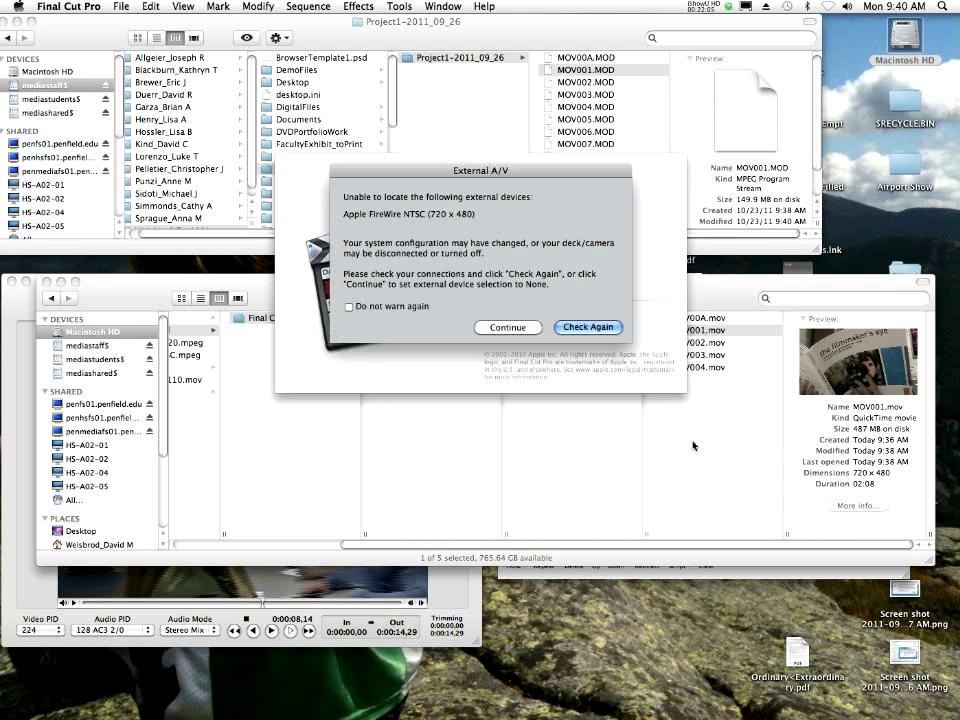
pyautogui.press('Return')
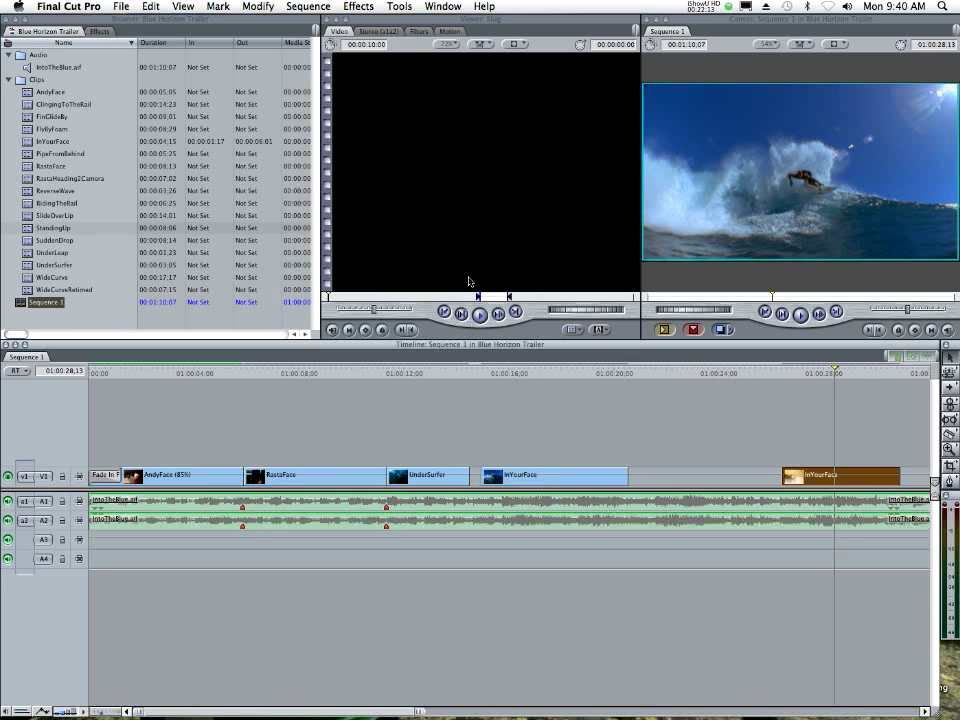
# - Close the Blue Horizon timeline window and the Blue Horizon Trailer project, saving changes
pyautogui.click(120, 6)
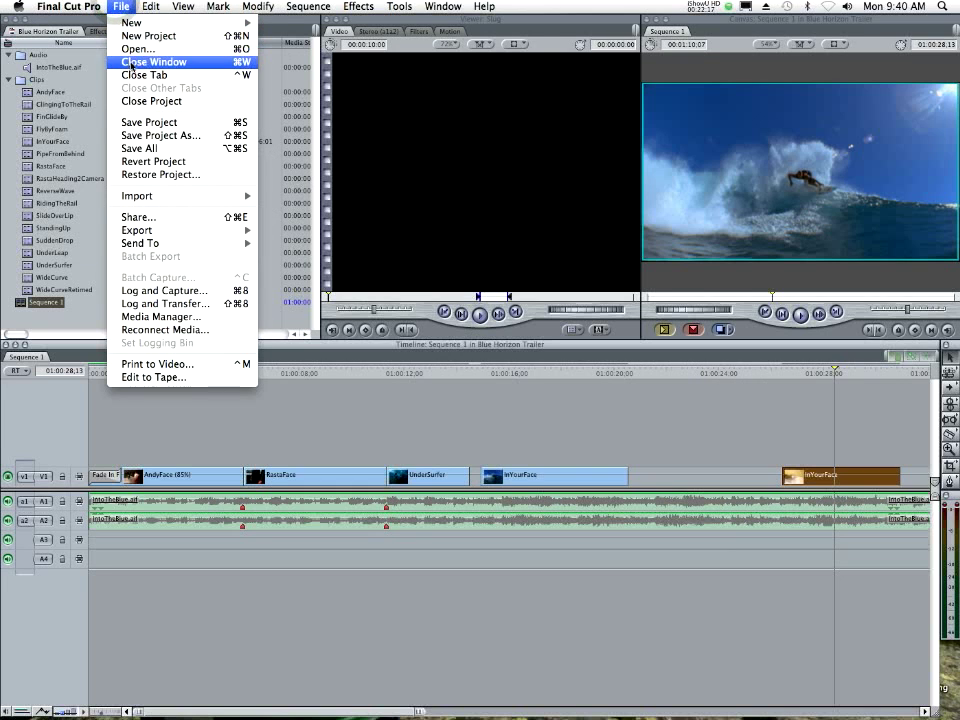
pyautogui.click(130, 62)
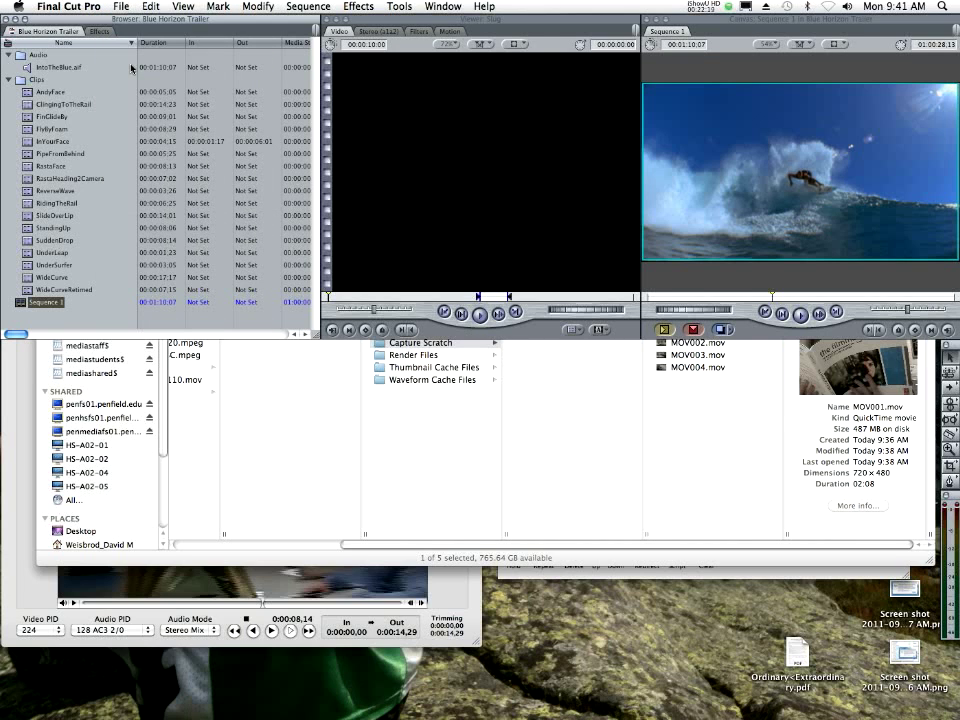
pyautogui.click(114, 6)
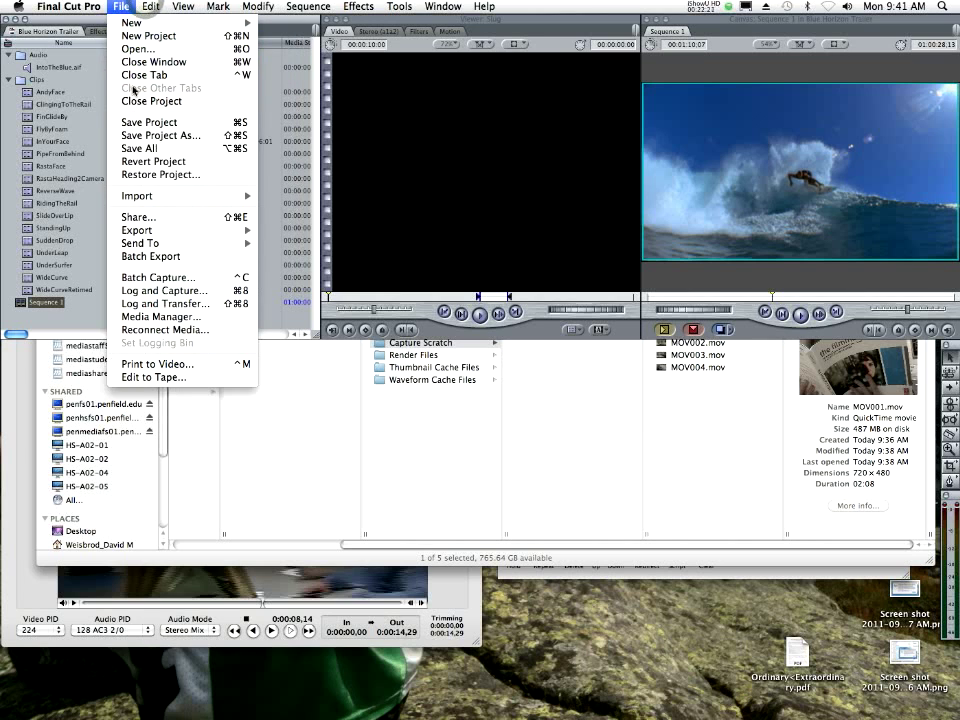
pyautogui.click(136, 102)
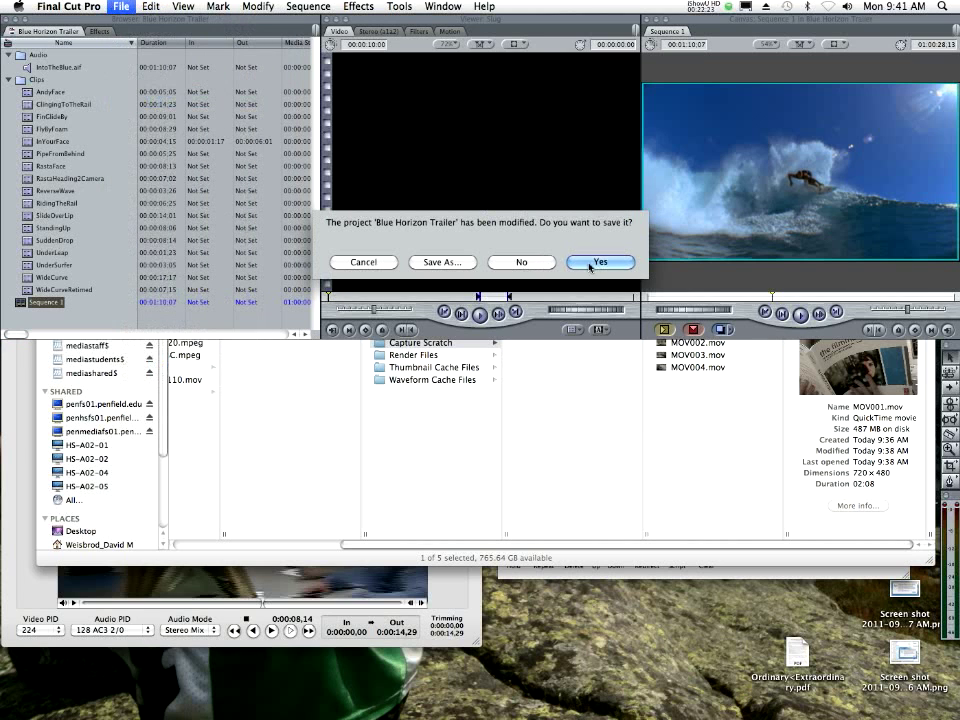
pyautogui.click(521, 262)
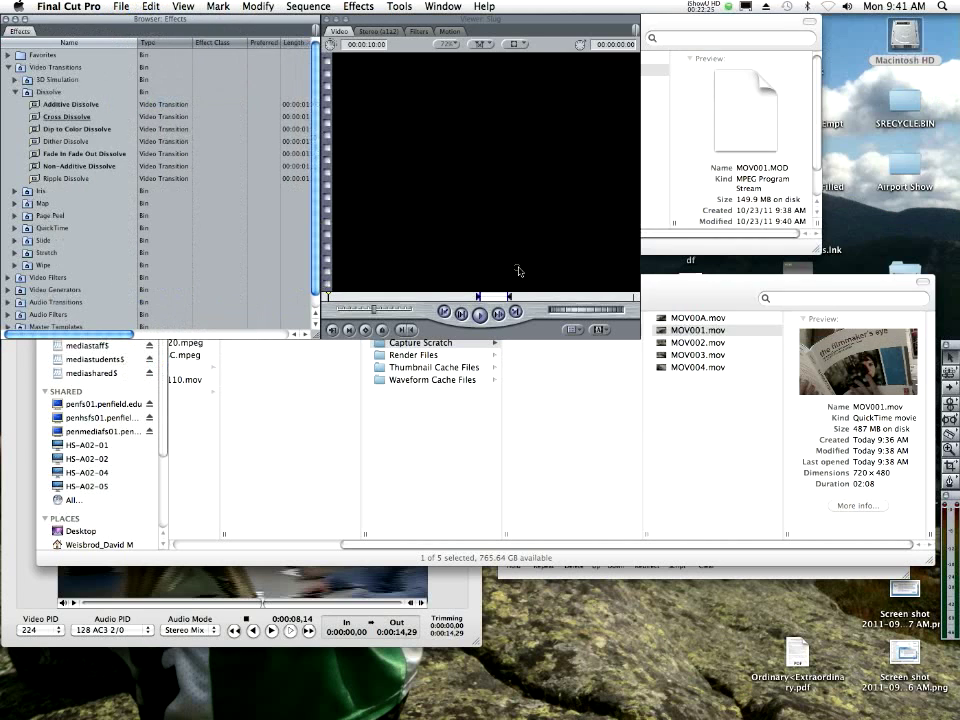
pyautogui.click(118, 6)
# - Create a new project, import the Project1-2011_09_26 folder from Capture Scratch, and expand it to show the MOV clips
pyautogui.click(126, 35)
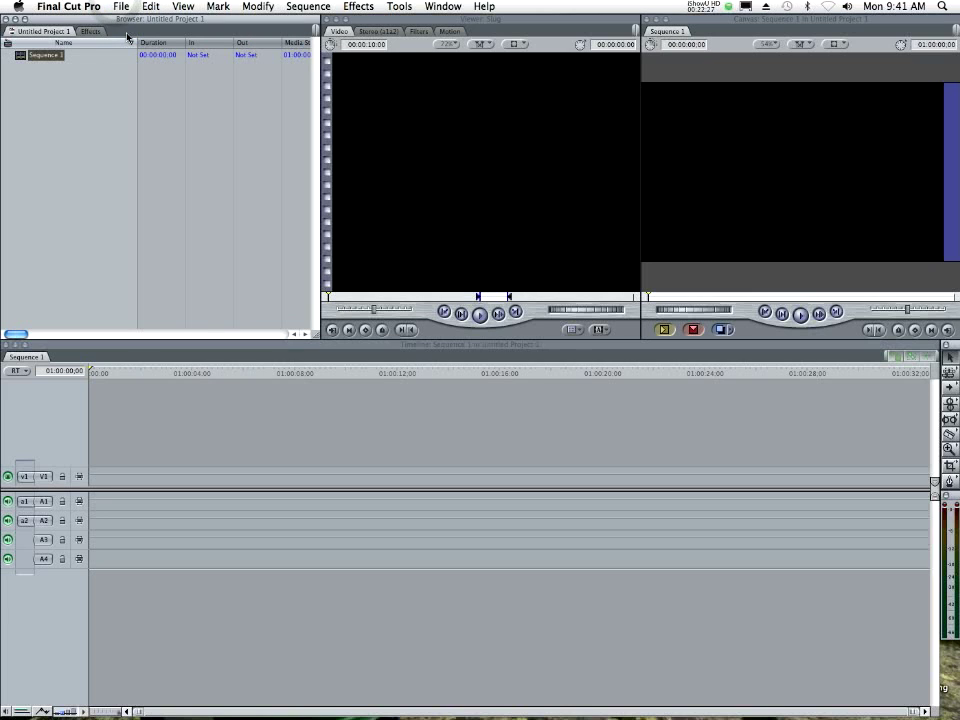
pyautogui.click(120, 6)
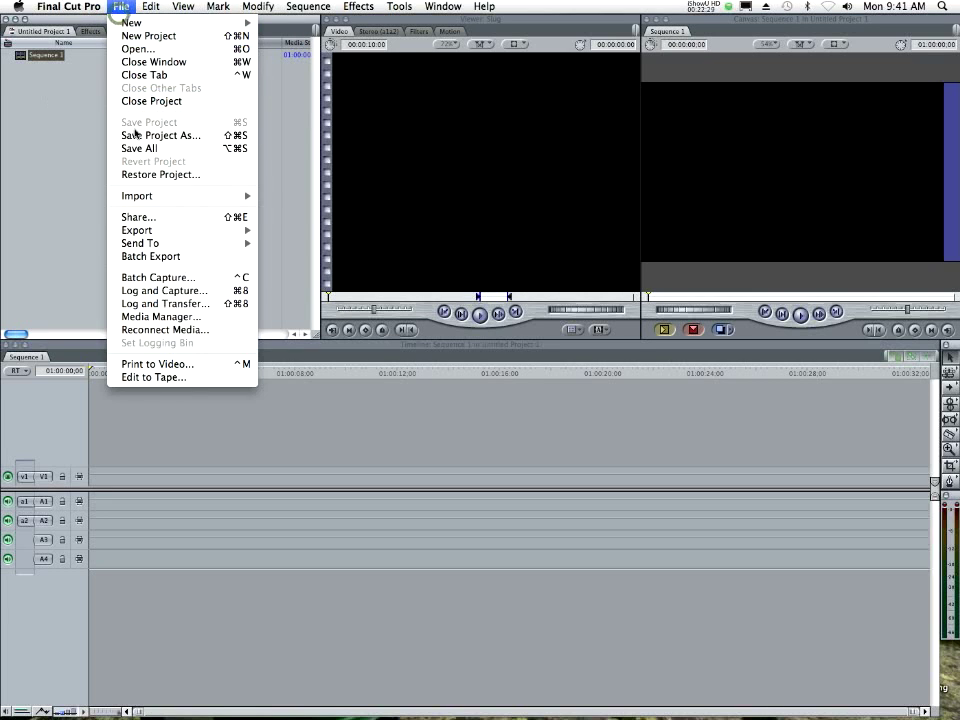
pyautogui.moveTo(138, 197)
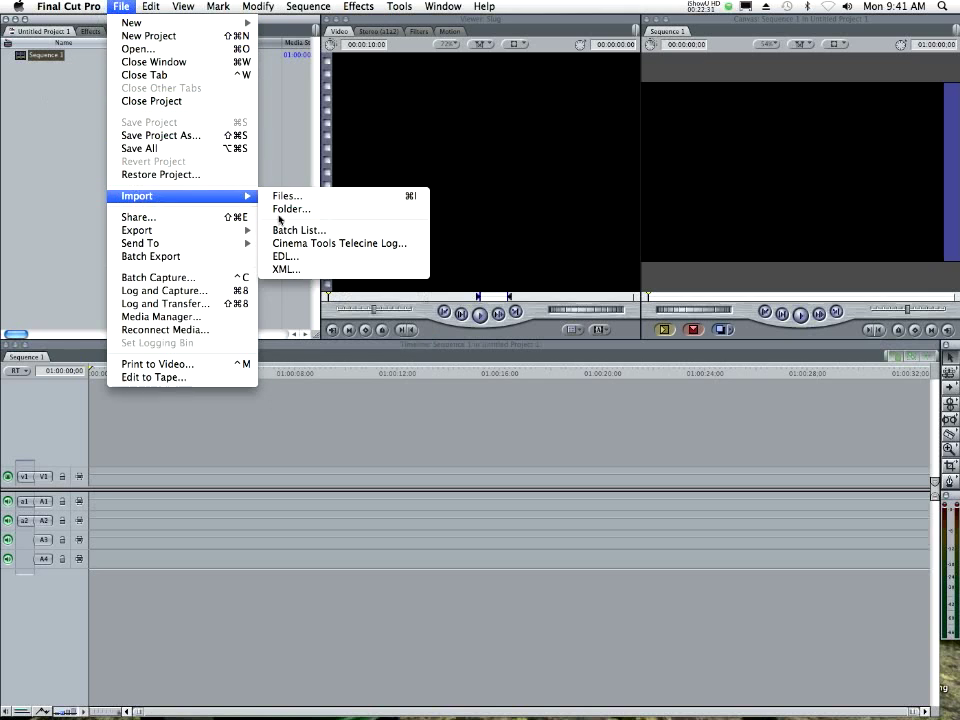
pyautogui.click(282, 211)
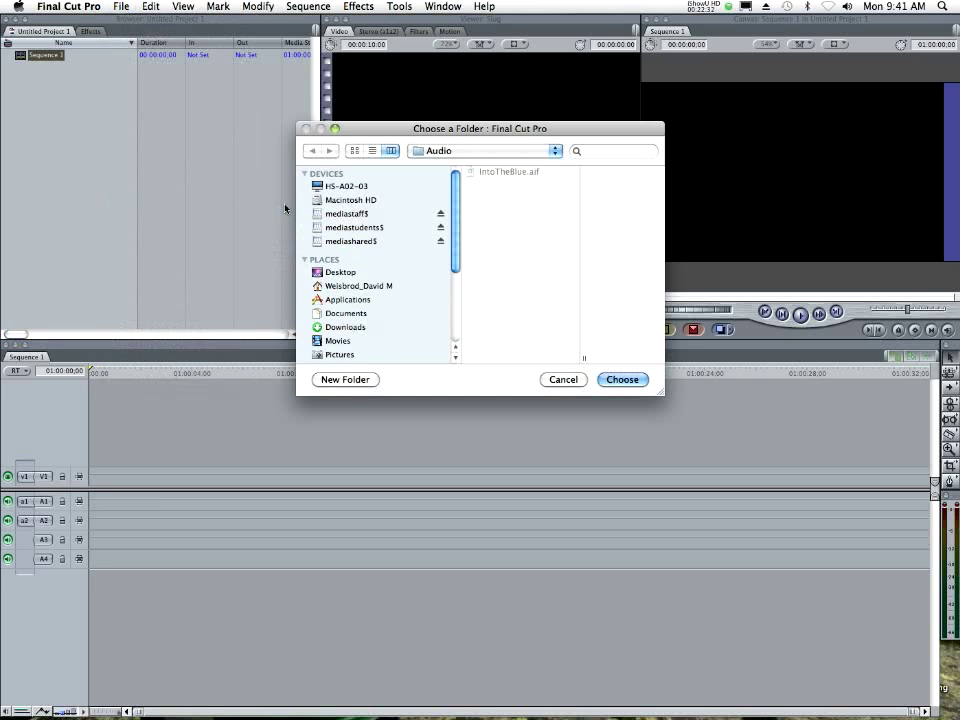
pyautogui.click(469, 149)
pyautogui.click(462, 179)
pyautogui.click(521, 185)
pyautogui.click(622, 380)
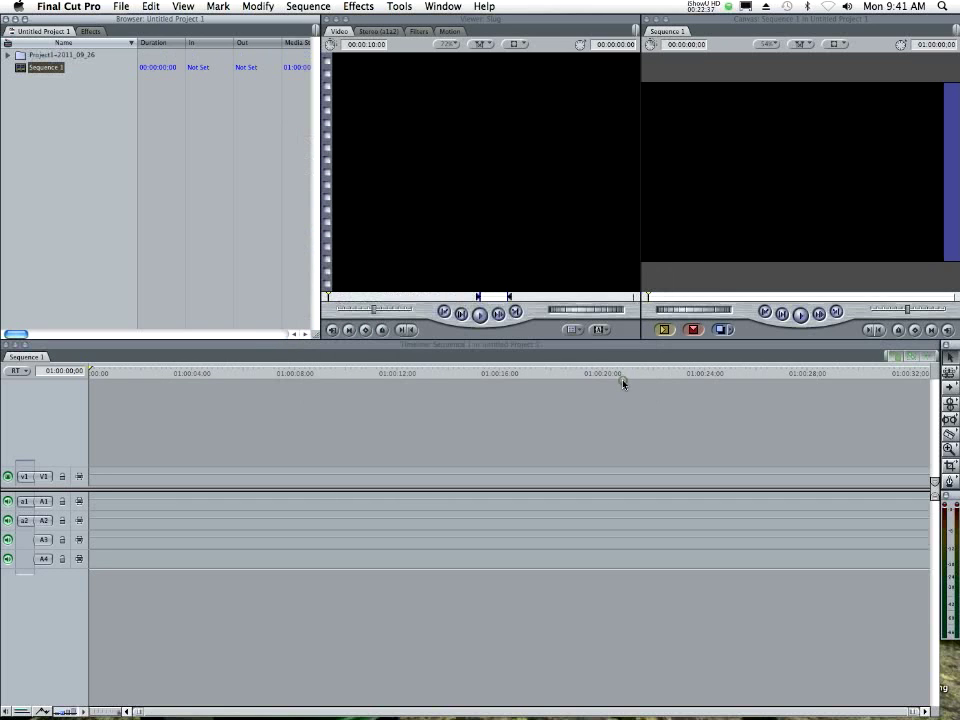
pyautogui.click(8, 55)
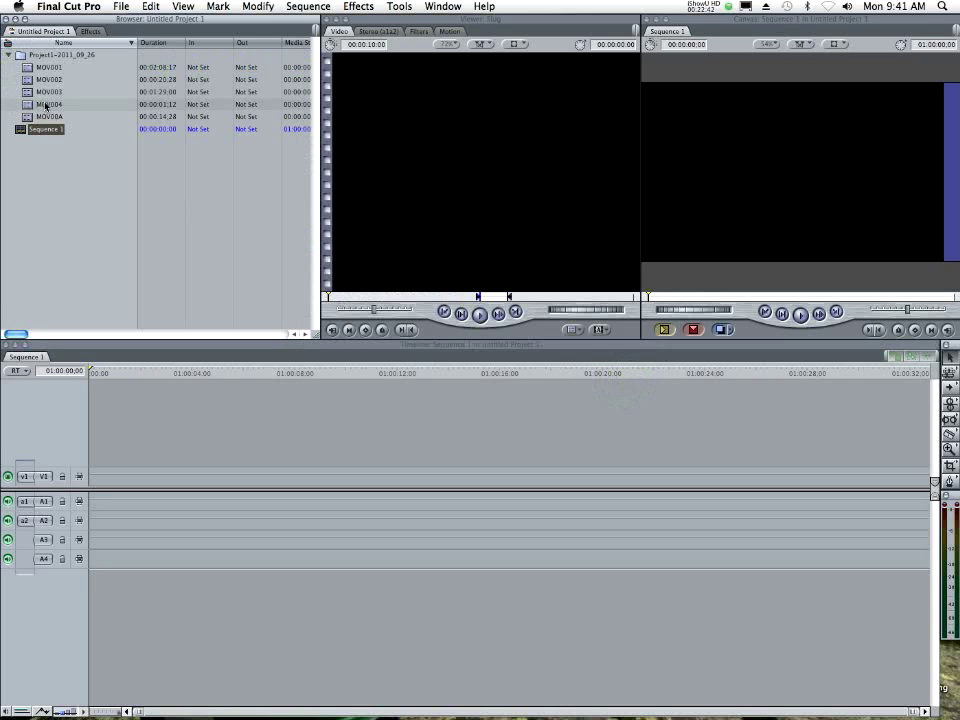
# - Collapse the Project1-2011_09_26 bin so the Browser lists only it and Sequence 1
pyautogui.click(8, 55)
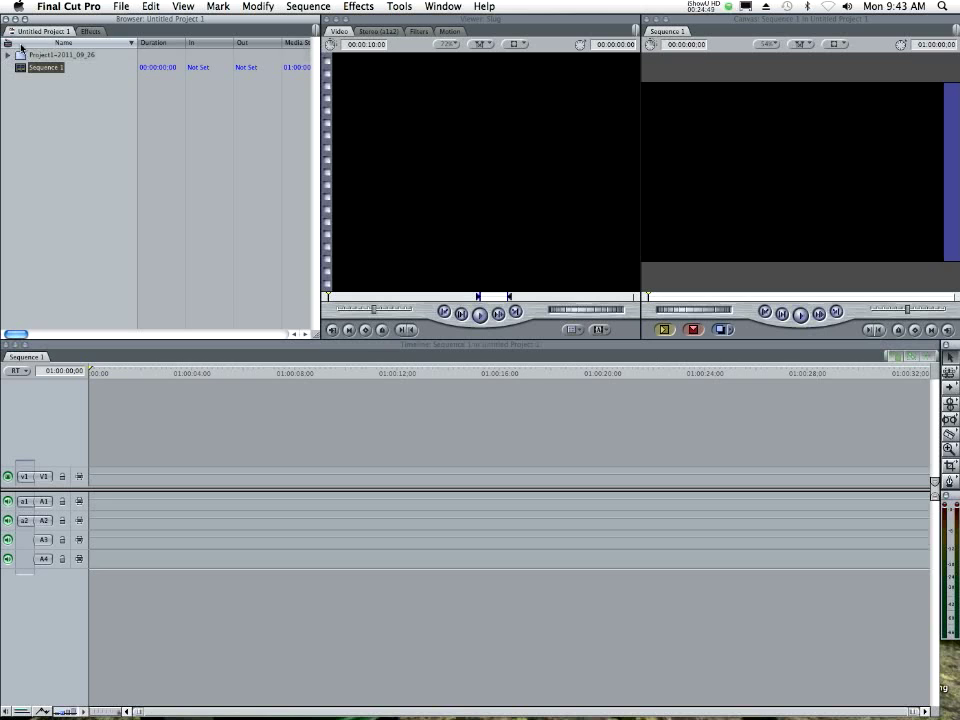
# - Place MOV001 at the start of Sequence 1 and skim through its footage
pyautogui.click(9, 55)
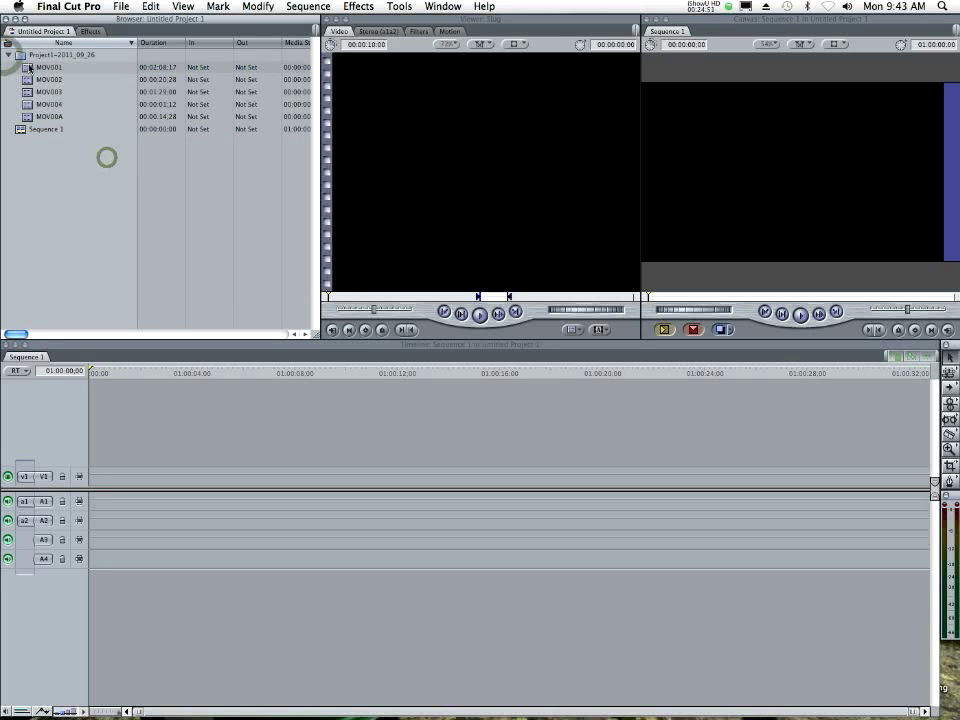
pyautogui.moveTo(48, 67); pyautogui.dragTo(105, 476)
pyautogui.click(232, 376)
pyautogui.moveTo(232, 376); pyautogui.dragTo(10, 335)
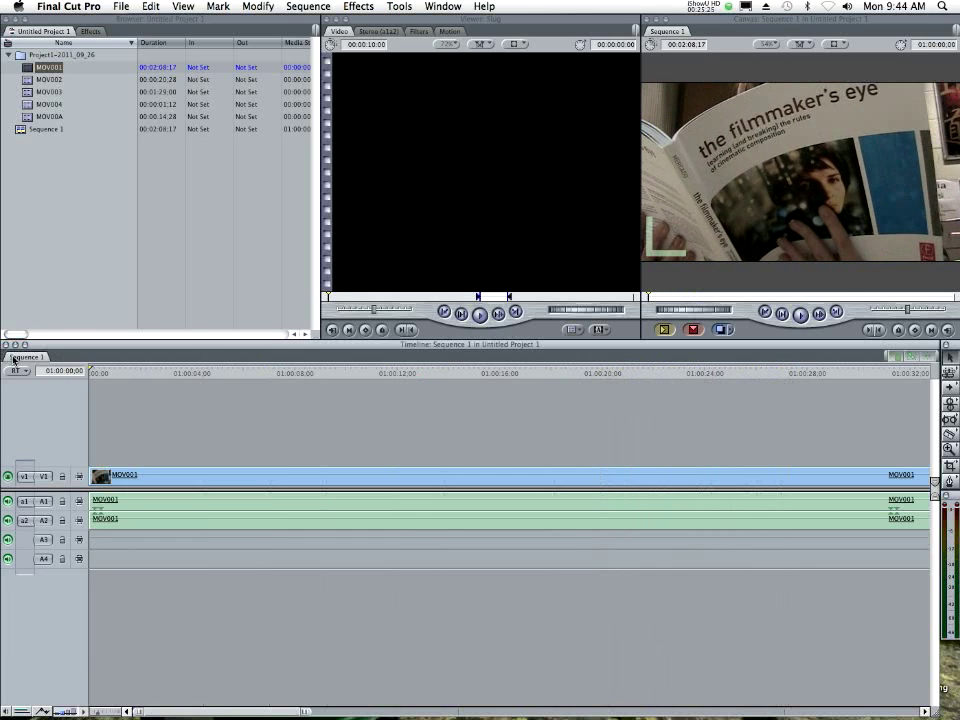
# - Delete MOV001 from the sequence and quit Final Cut Pro without saving Untitled Project 1
pyautogui.click(169, 478)
pyautogui.press('Delete')
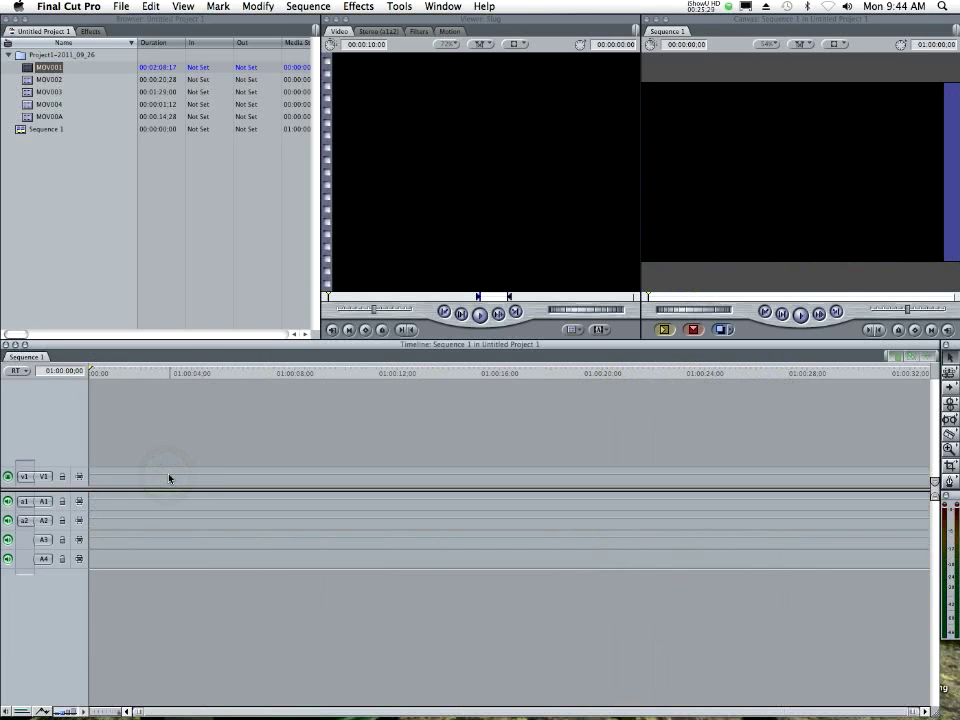
pyautogui.press('super+q')
pyautogui.click(535, 263)
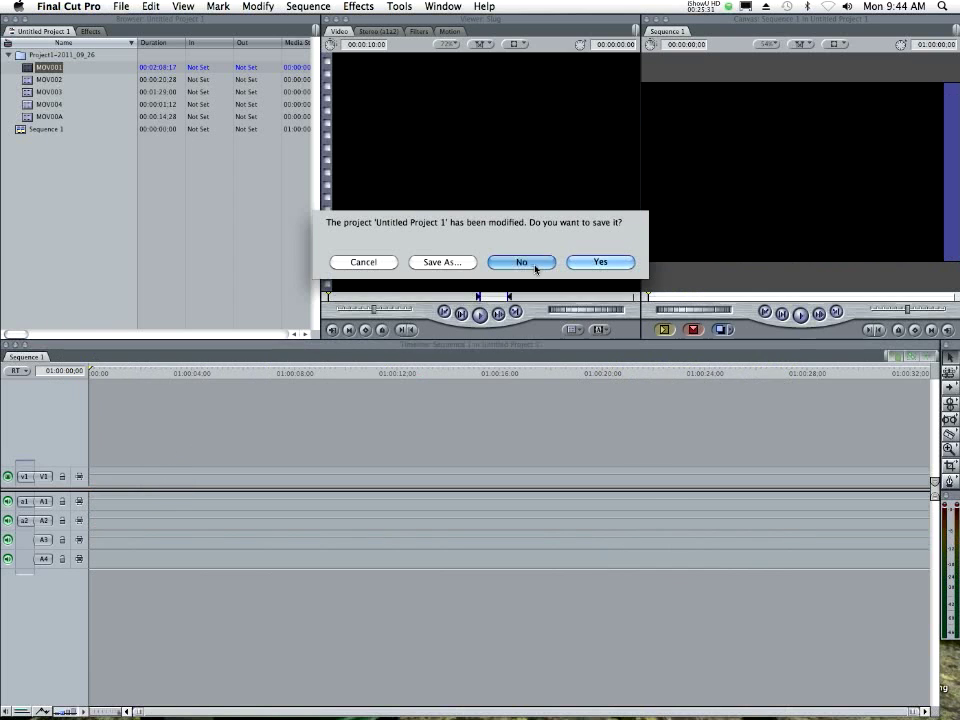